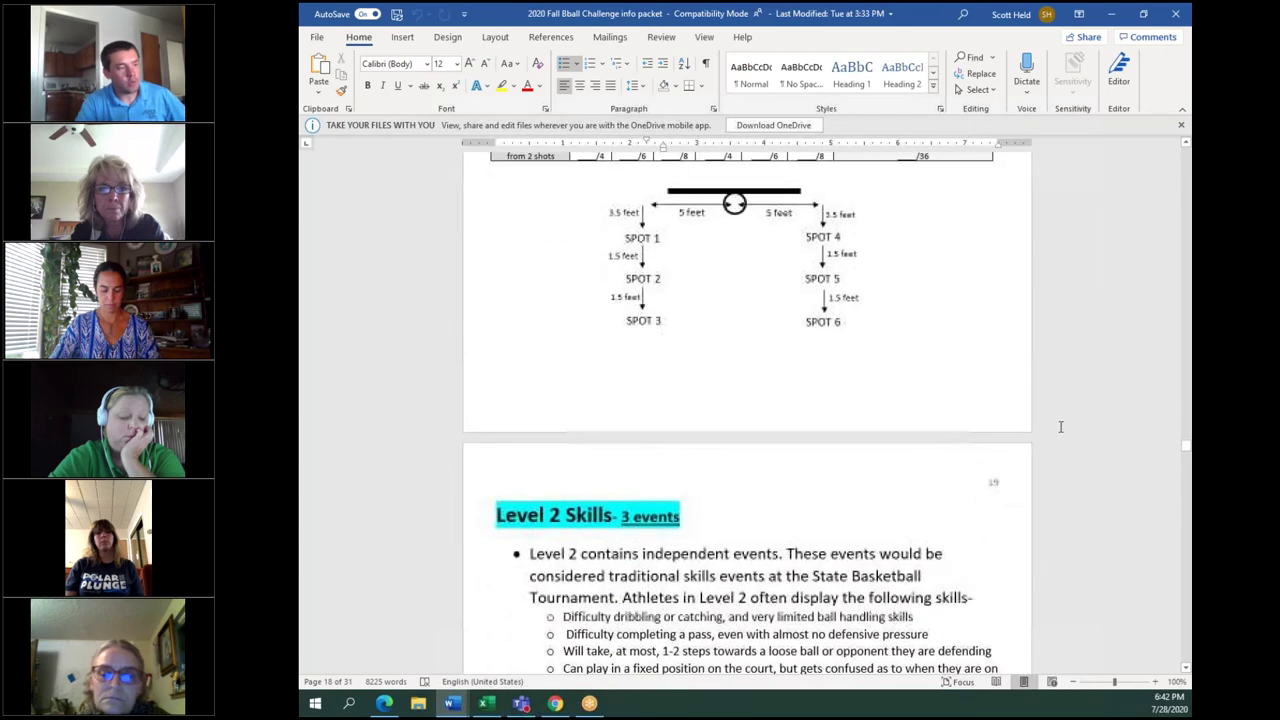
- Review the Level 2 Skills events in the info packet, from the dribble scoring chart to the Spot Shot set-up
{"action": "scroll", "coordinate": [1051, 434], "scroll_direction": "down", "scroll_amount": 10}
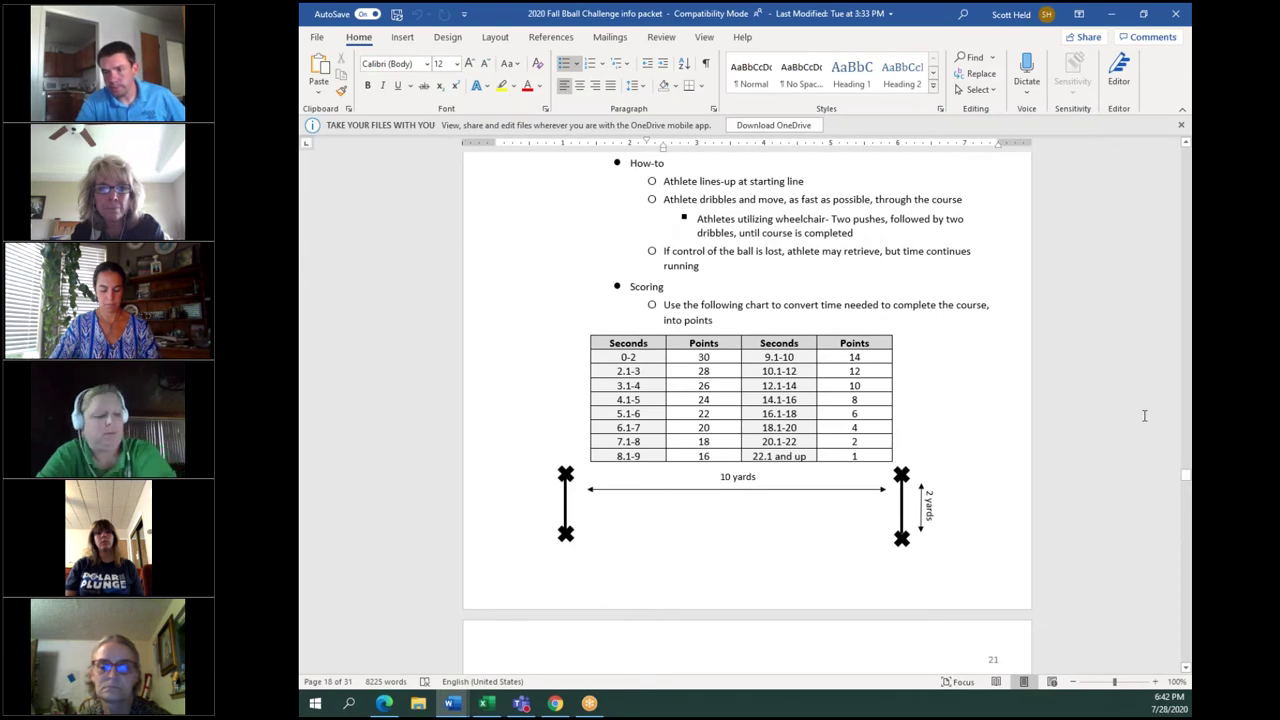
{"action": "left_click", "coordinate": [1074, 682]}
{"action": "left_click", "coordinate": [1074, 682]}
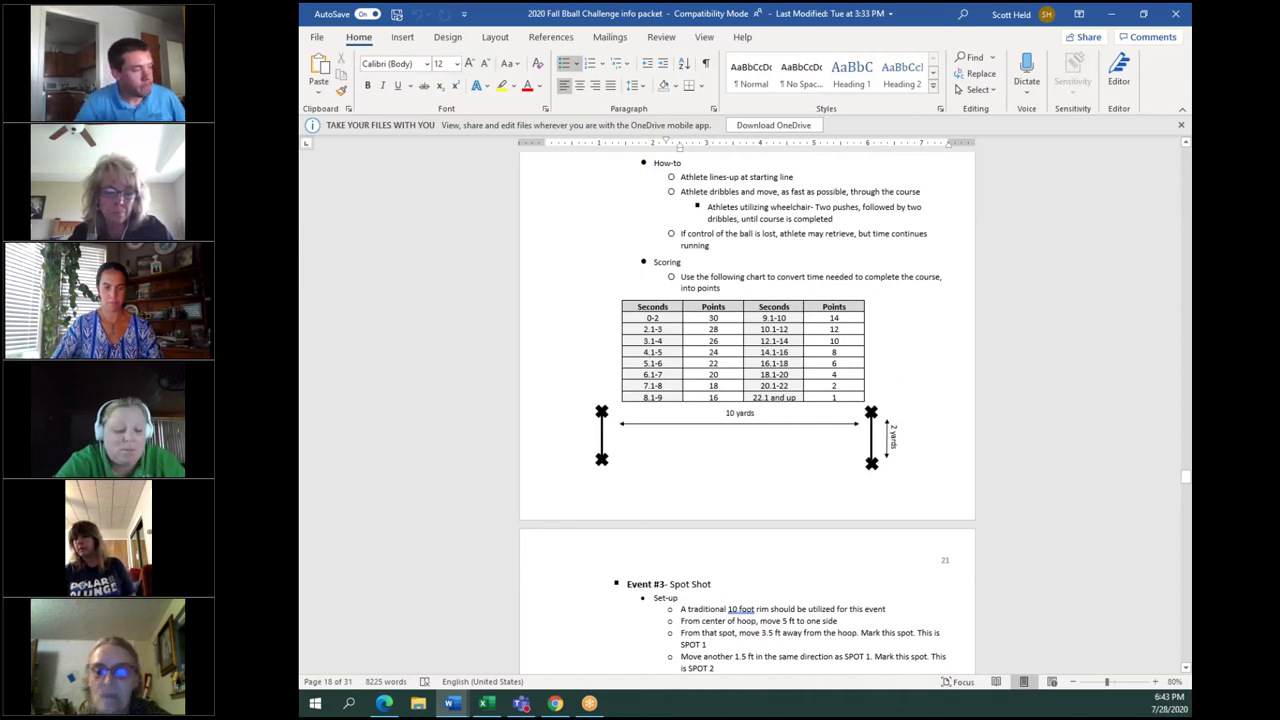
{"action": "scroll", "coordinate": [746, 400], "scroll_direction": "down", "scroll_amount": 2}
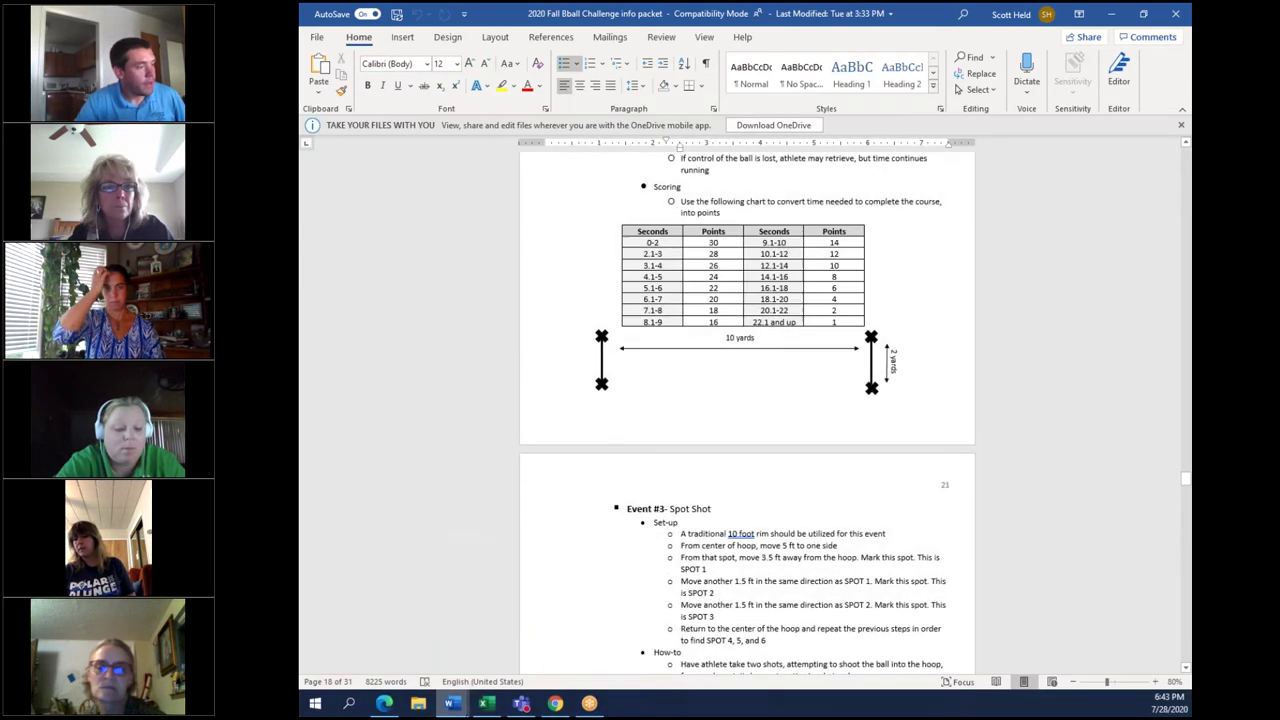
- Switch to the Excel roster and final scores form and go through its title, Delegation and LPC contact fields
{"action": "left_click", "coordinate": [485, 703]}
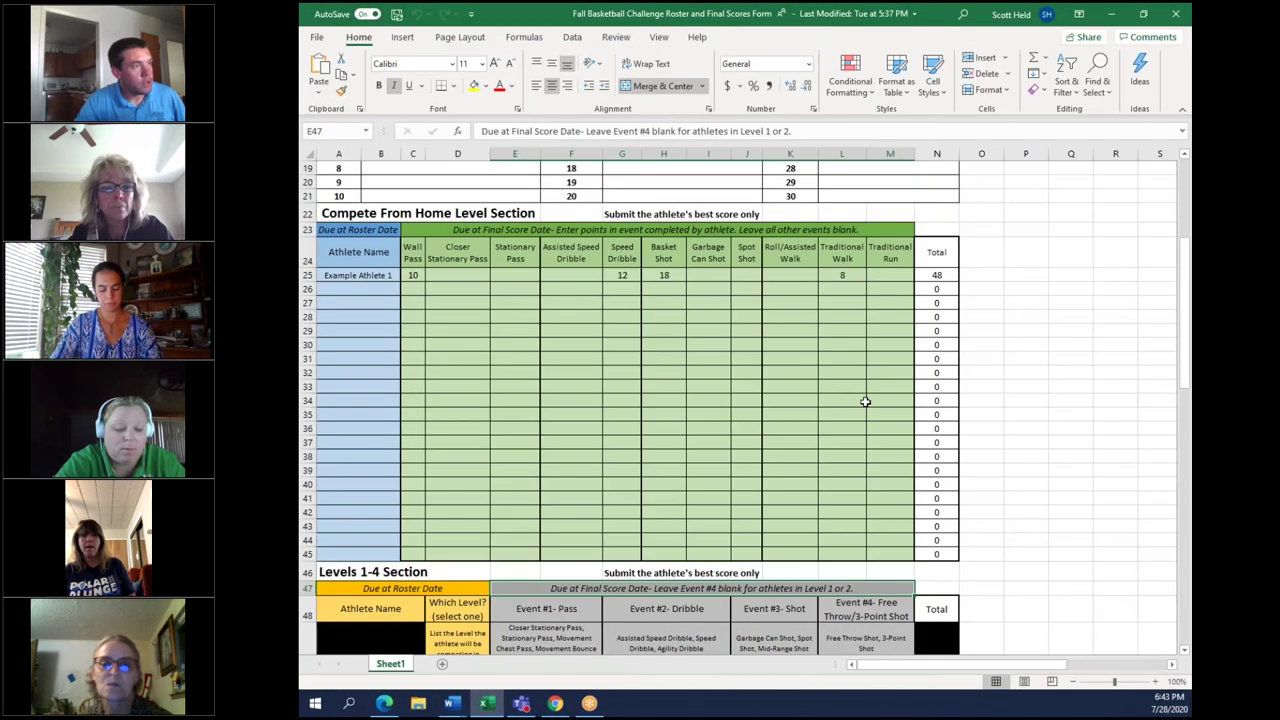
{"action": "scroll", "coordinate": [885, 382], "scroll_direction": "up", "scroll_amount": 6}
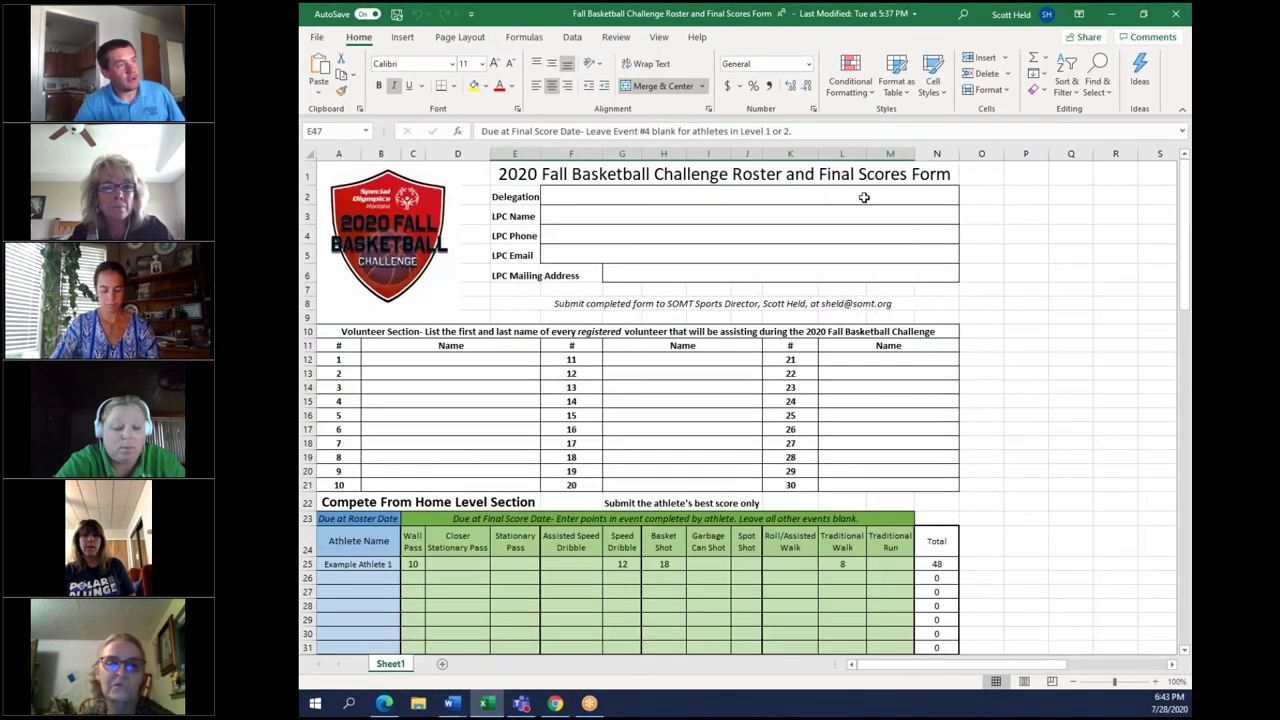
{"action": "left_click", "coordinate": [800, 170]}
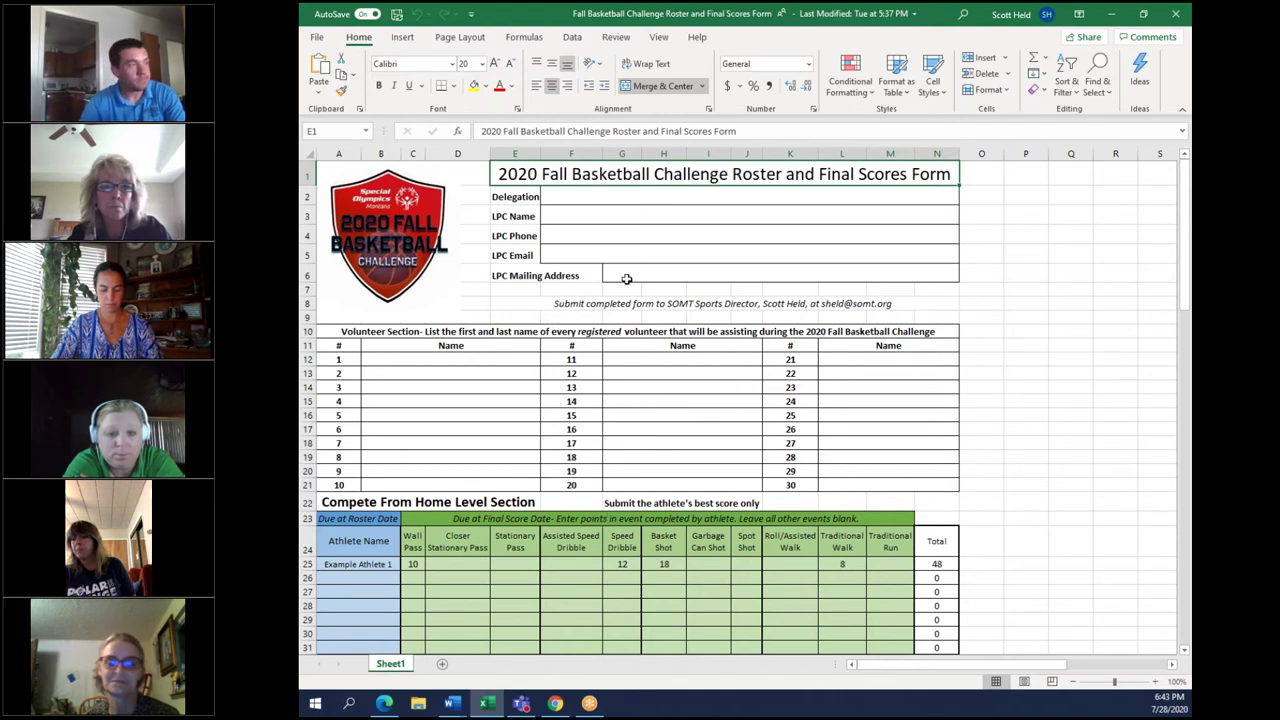
{"action": "left_click", "coordinate": [570, 196]}
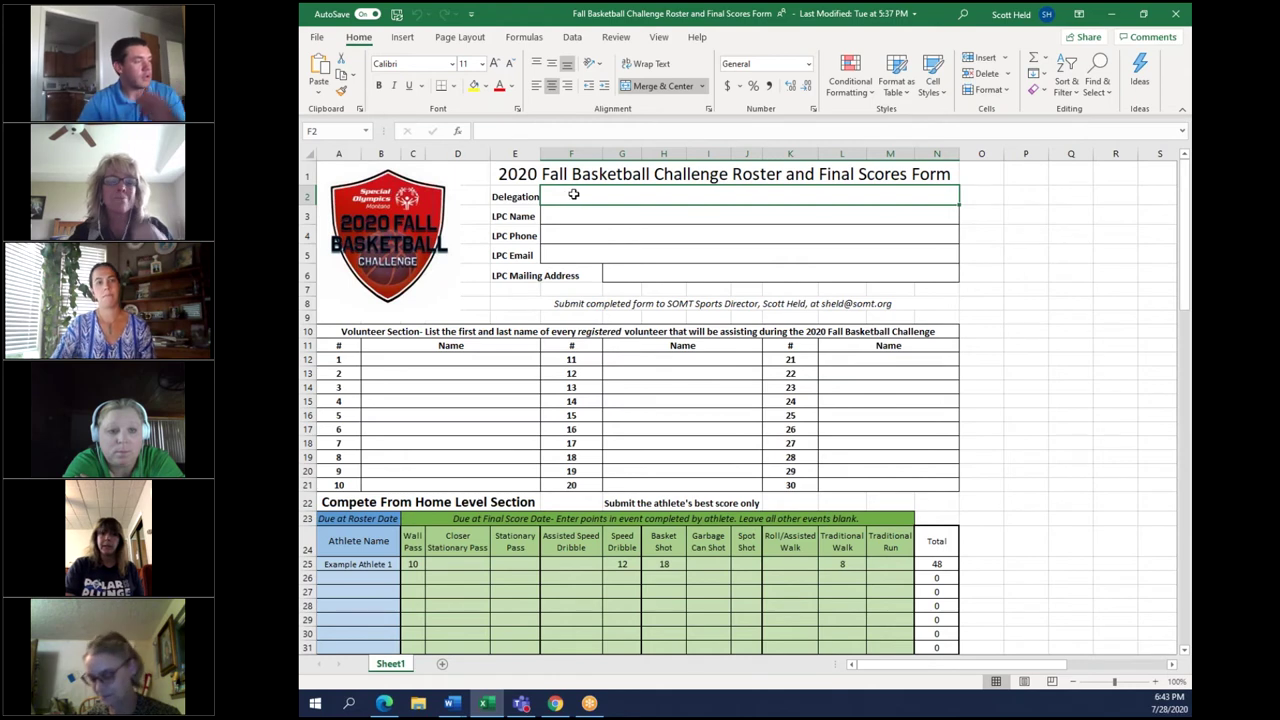
{"action": "key", "text": "Down"}
{"action": "key", "text": "Down"}
{"action": "key", "text": "Down"}
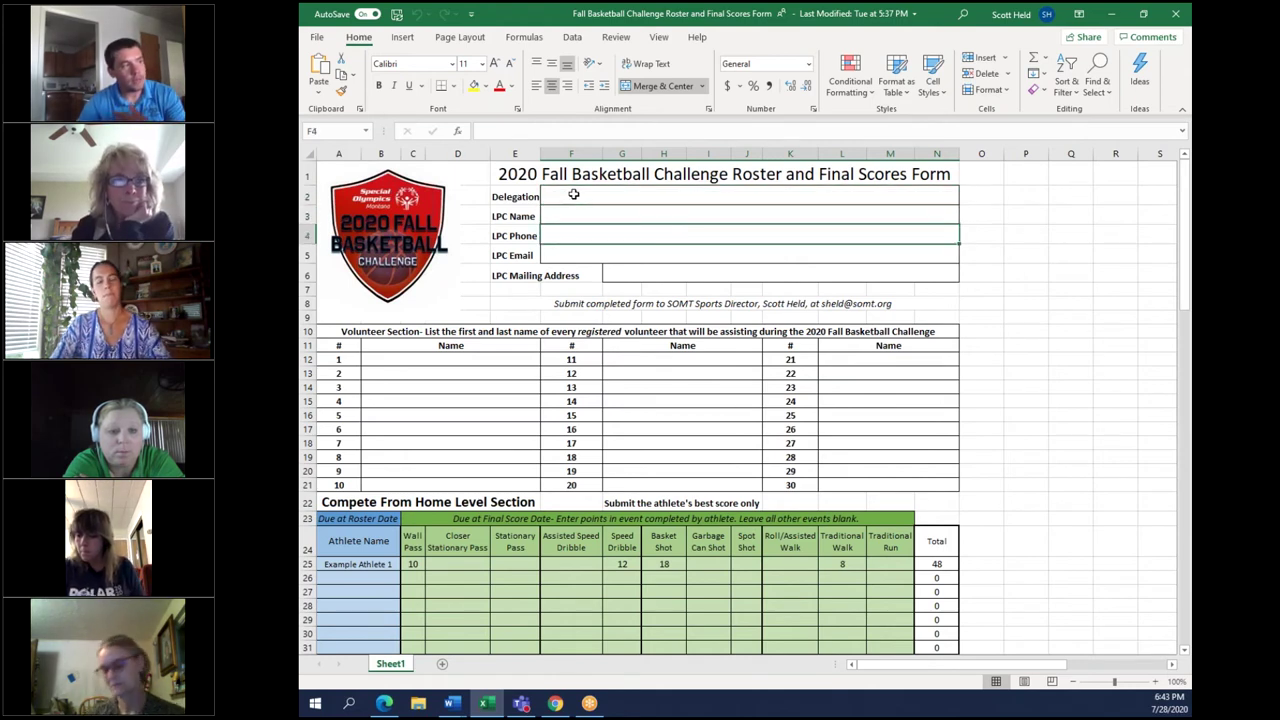
{"action": "key", "text": "Down"}
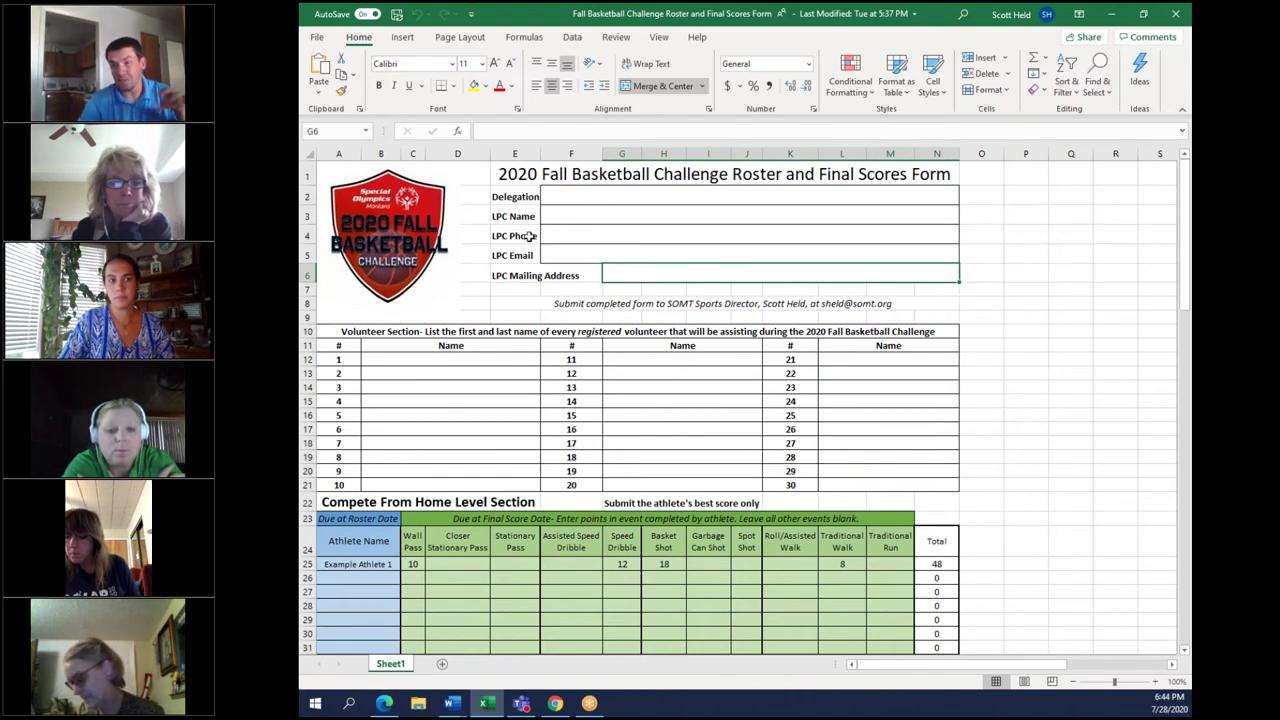
- Examine the submission instruction in row 8, between the LPC contact fields and the Volunteer Section
{"action": "scroll", "coordinate": [578, 289], "scroll_direction": "down", "scroll_amount": 2}
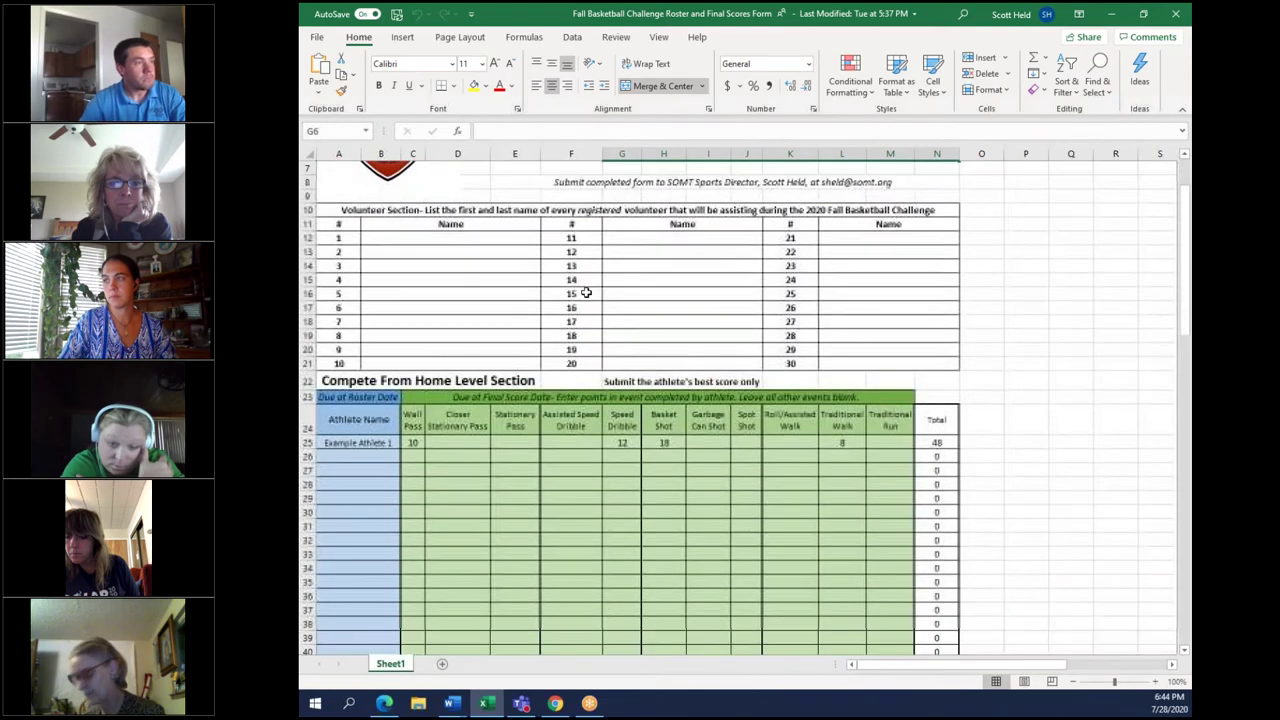
{"action": "scroll", "coordinate": [600, 260], "scroll_direction": "up", "scroll_amount": 1}
{"action": "left_click", "coordinate": [617, 242]}
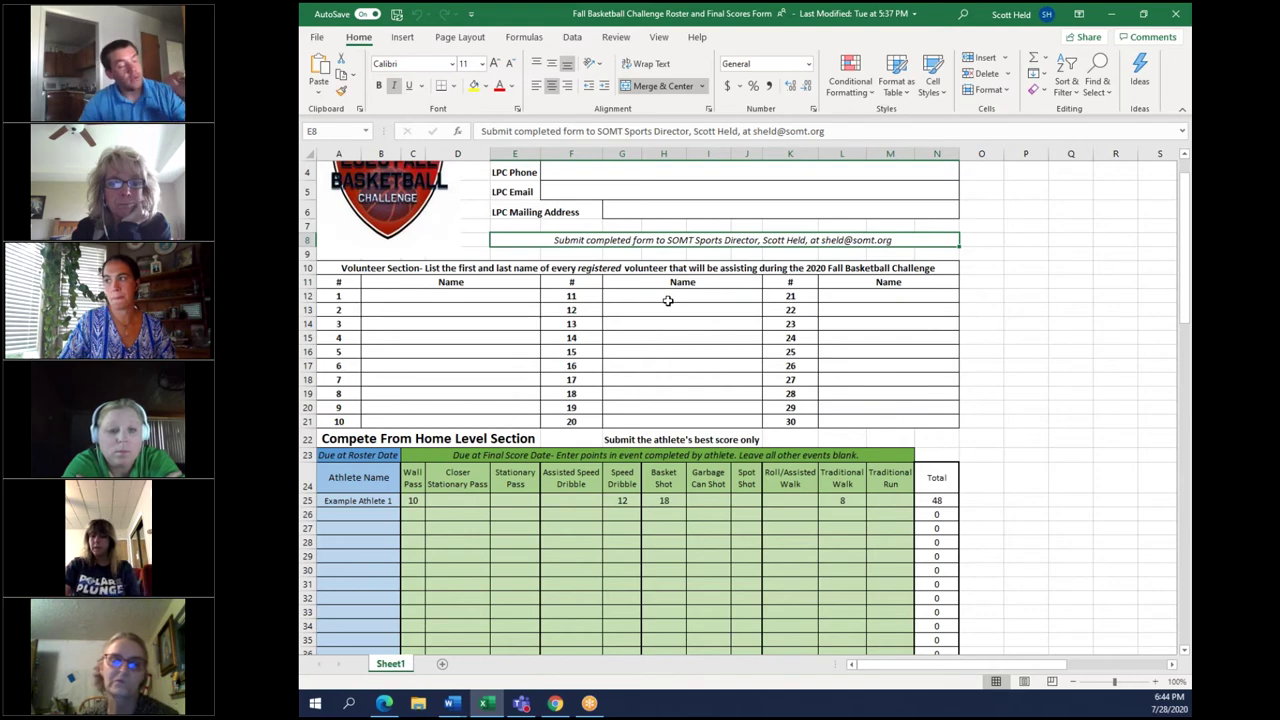
{"action": "scroll", "coordinate": [668, 300], "scroll_direction": "up", "scroll_amount": 1}
{"action": "scroll", "coordinate": [668, 300], "scroll_direction": "down", "scroll_amount": 1}
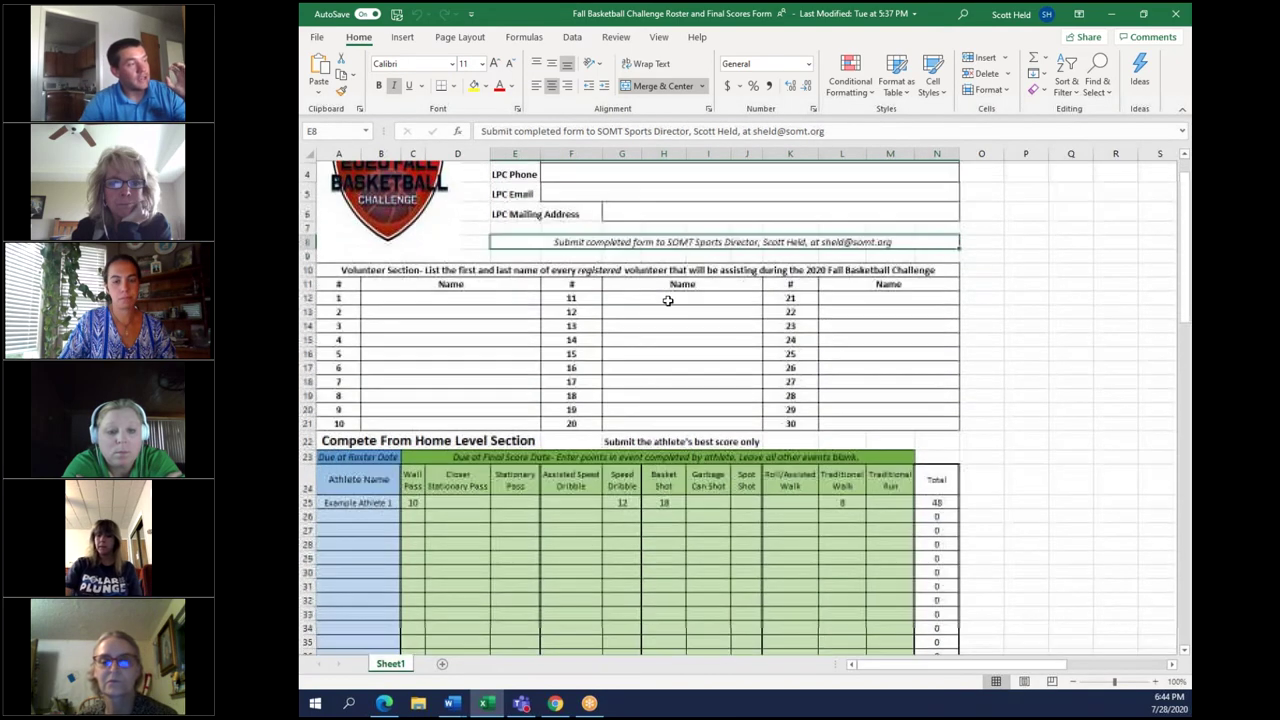
- Examine the Volunteer Section heading and its name slots for volunteers 1 to 20
{"action": "left_click", "coordinate": [416, 270]}
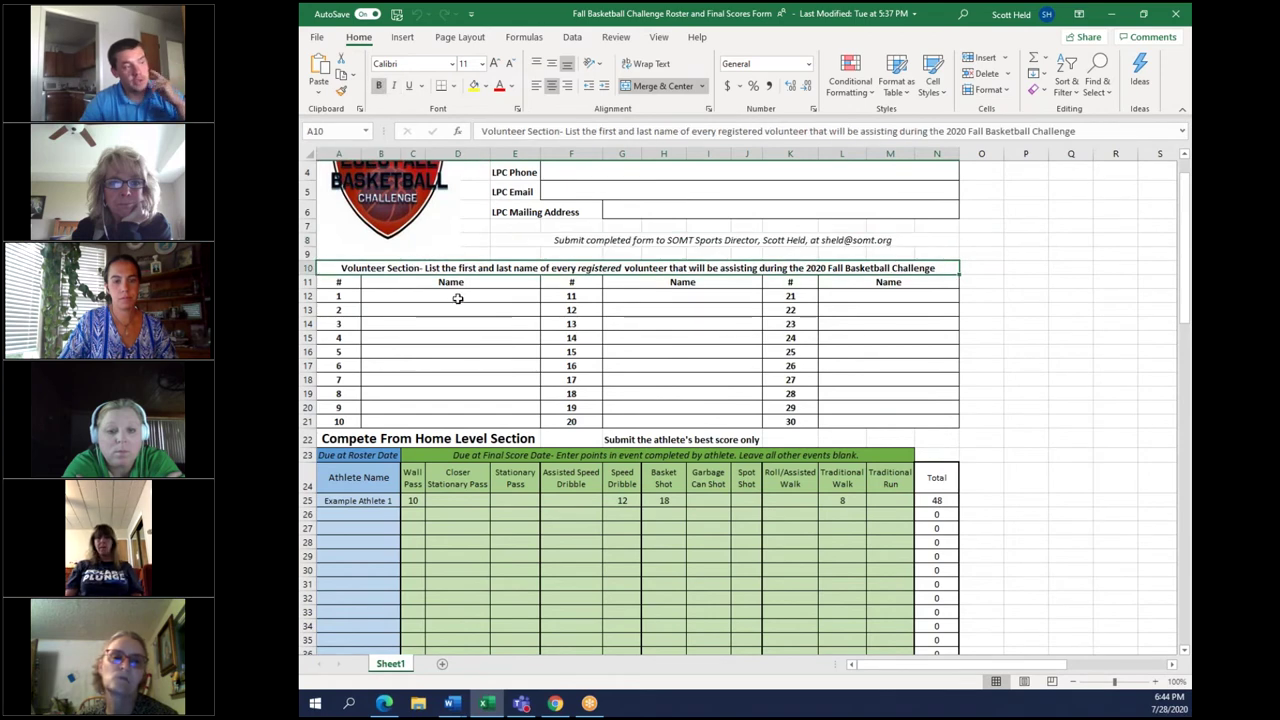
{"action": "left_click_drag", "start_coordinate": [455, 295], "coordinate": [455, 421]}
{"action": "left_click_drag", "start_coordinate": [647, 299], "coordinate": [640, 420]}
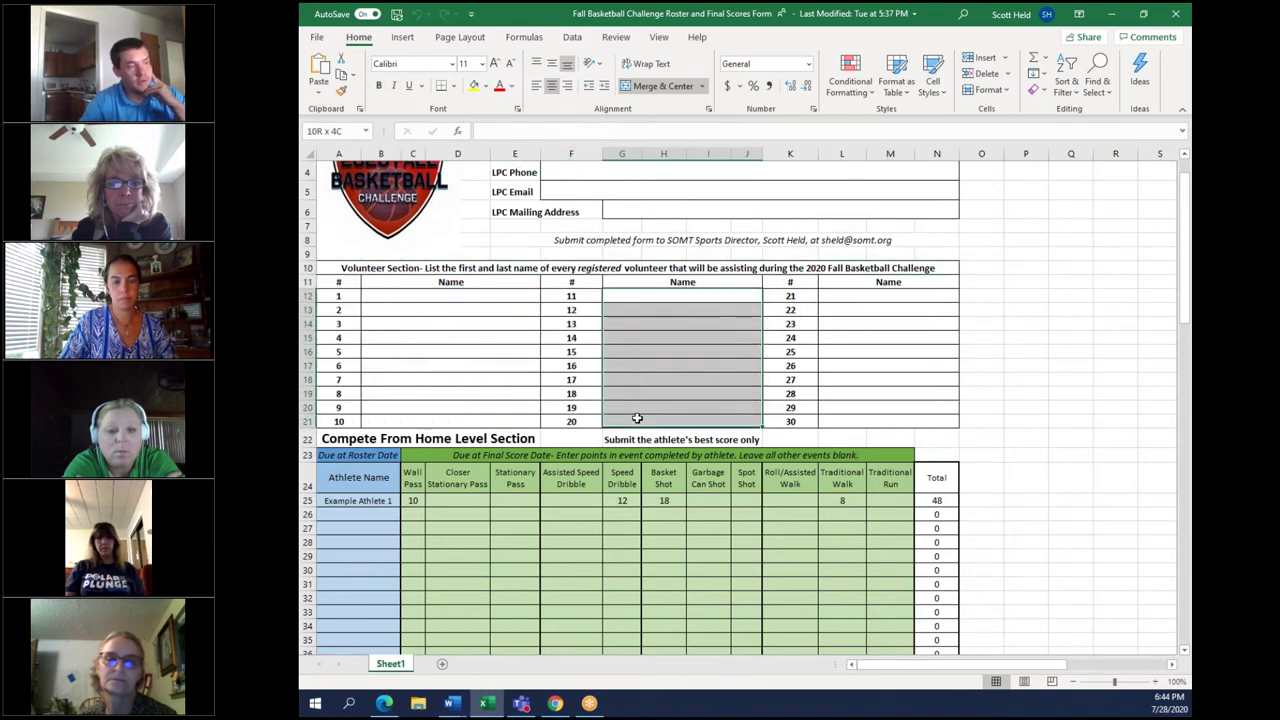
{"action": "scroll", "coordinate": [678, 352], "scroll_direction": "down", "scroll_amount": 2}
{"action": "left_click", "coordinate": [631, 262]}
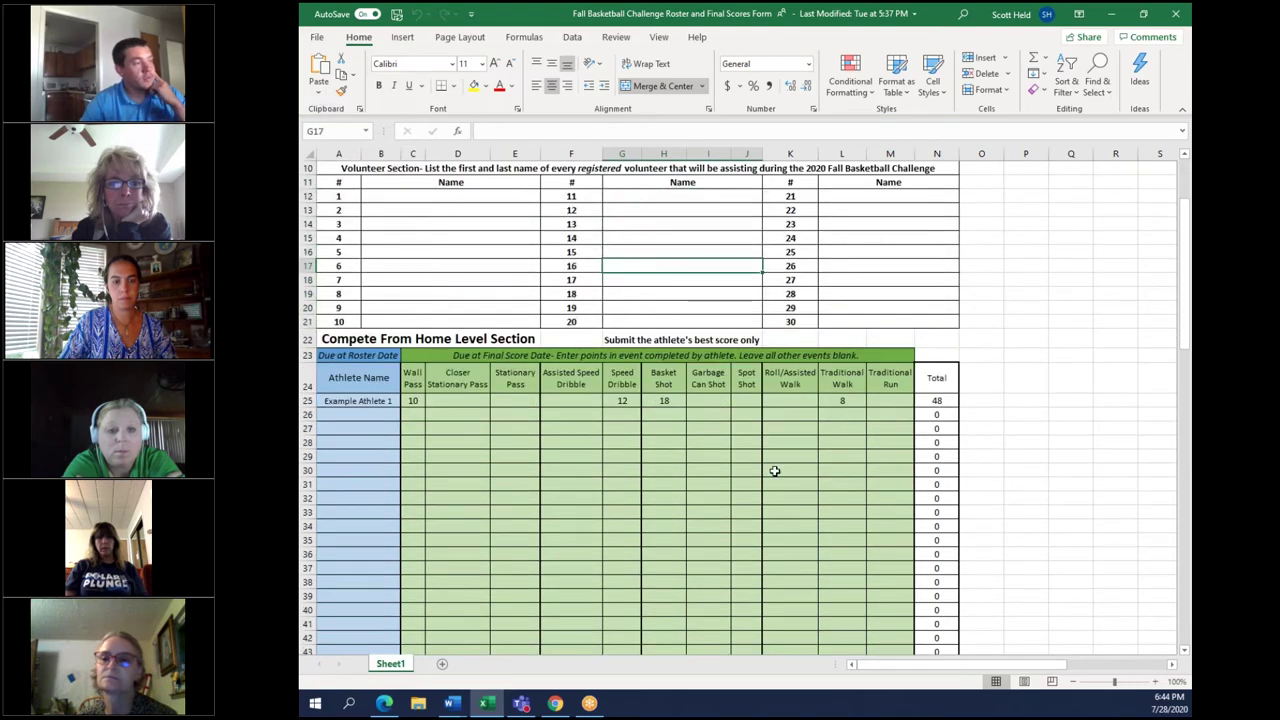
- Look over the Compete From Home and Levels 1-4 sections, returning to the first volunteer name cell
{"action": "scroll", "coordinate": [832, 443], "scroll_direction": "down", "scroll_amount": 7}
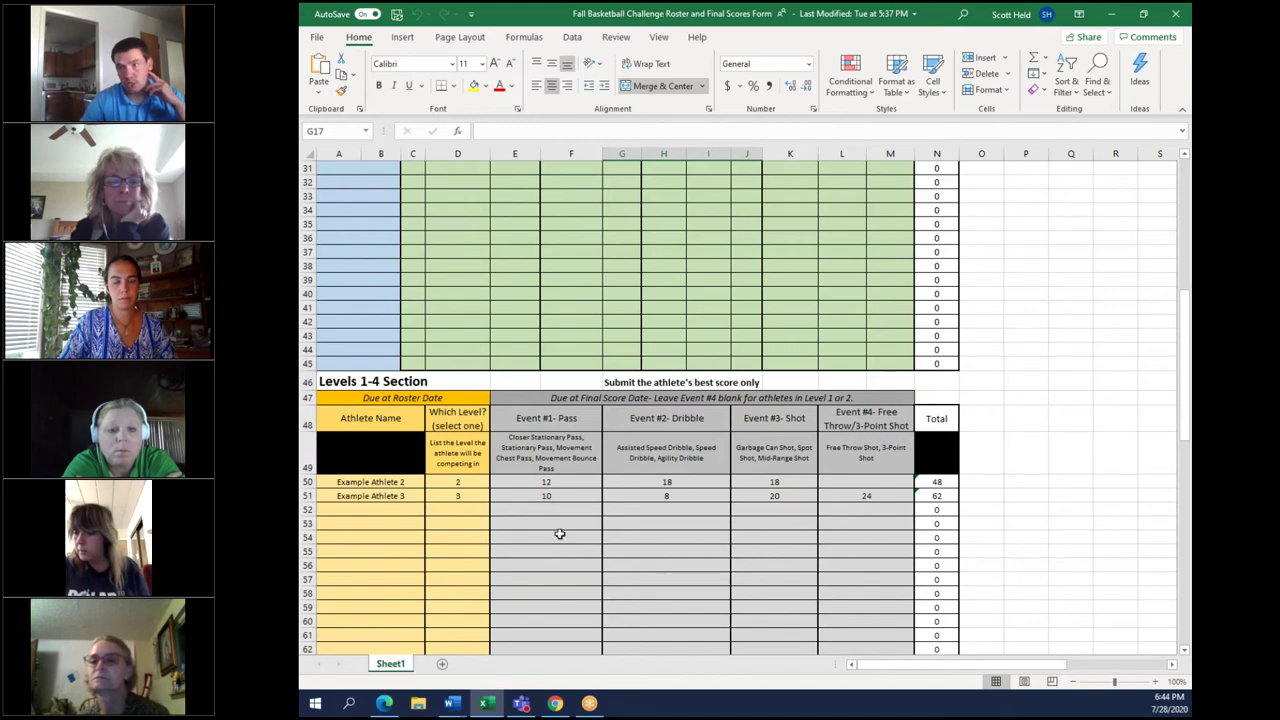
{"action": "scroll", "coordinate": [698, 376], "scroll_direction": "up", "scroll_amount": 1}
{"action": "scroll", "coordinate": [698, 376], "scroll_direction": "up", "scroll_amount": 6}
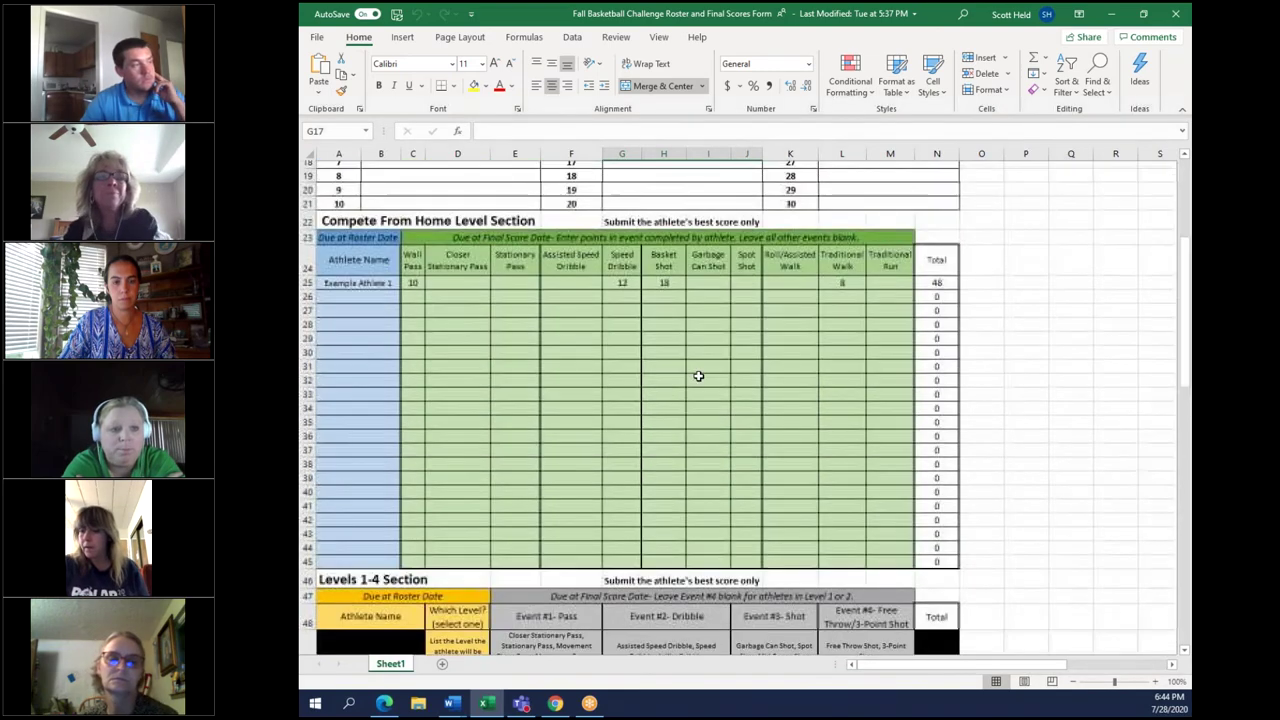
{"action": "scroll", "coordinate": [428, 357], "scroll_direction": "down", "scroll_amount": 5}
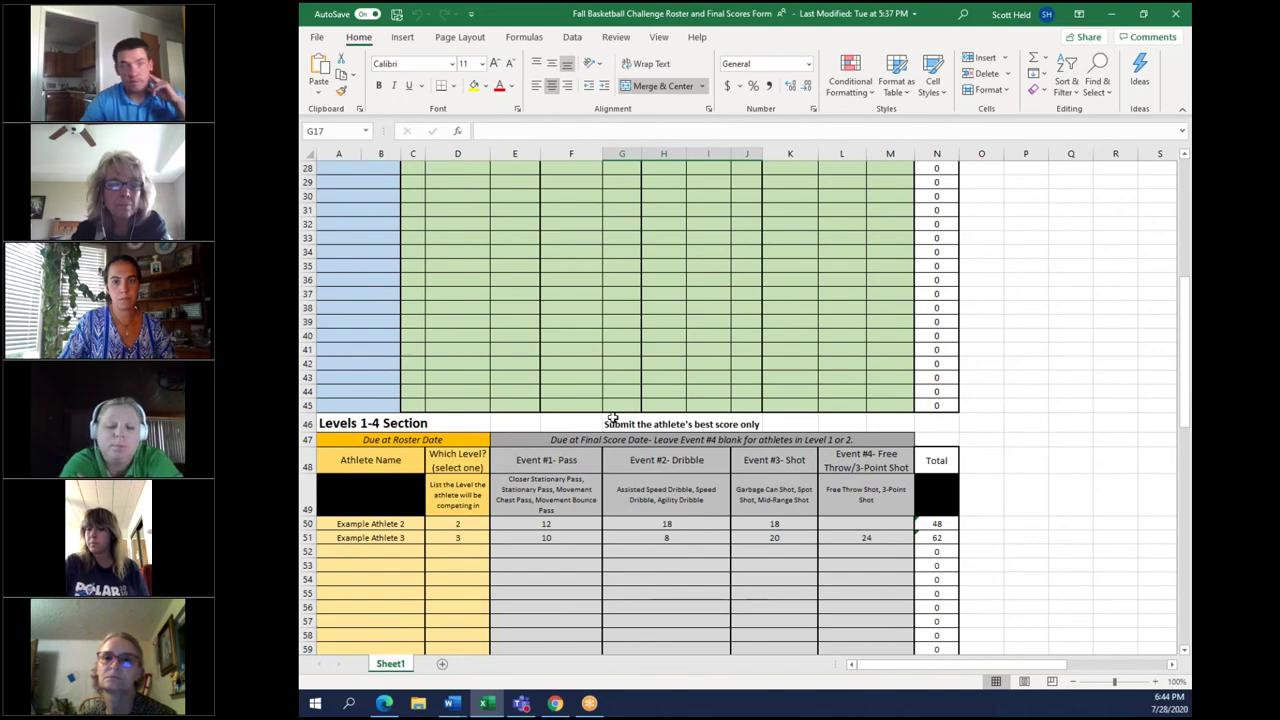
{"action": "scroll", "coordinate": [521, 340], "scroll_direction": "up", "scroll_amount": 1}
{"action": "scroll", "coordinate": [525, 345], "scroll_direction": "up", "scroll_amount": 5}
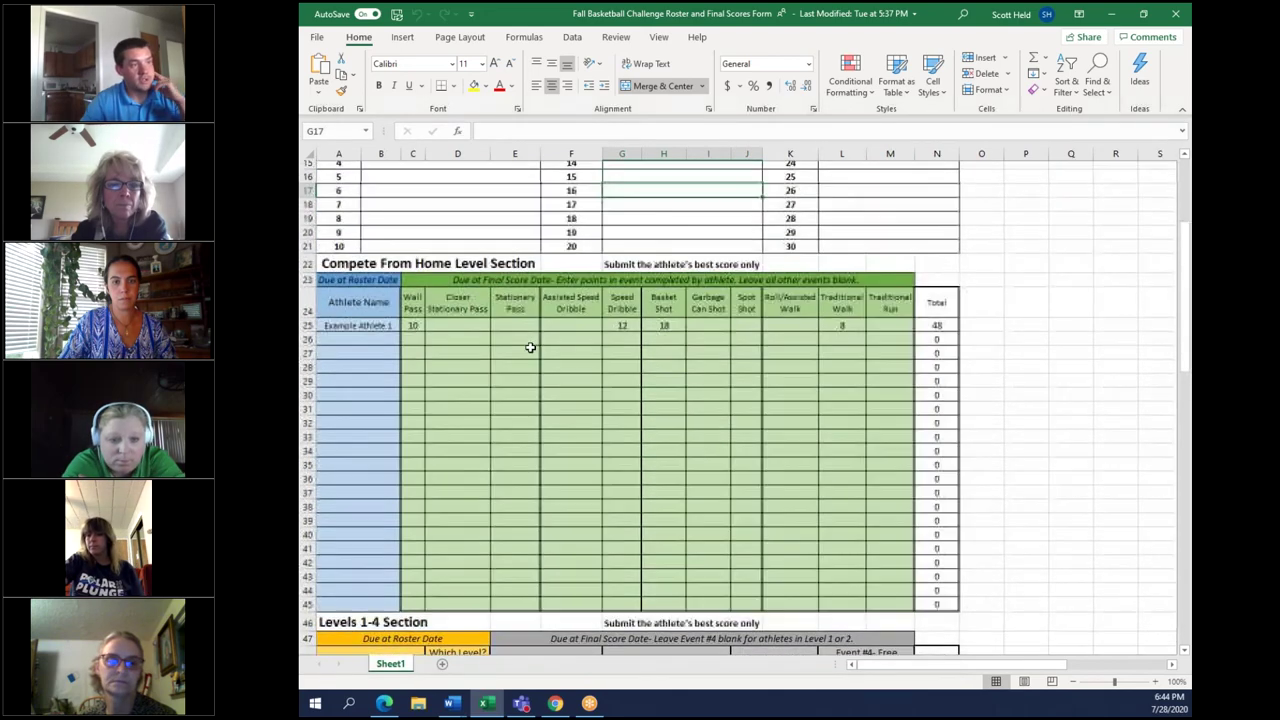
{"action": "left_click", "coordinate": [435, 200]}
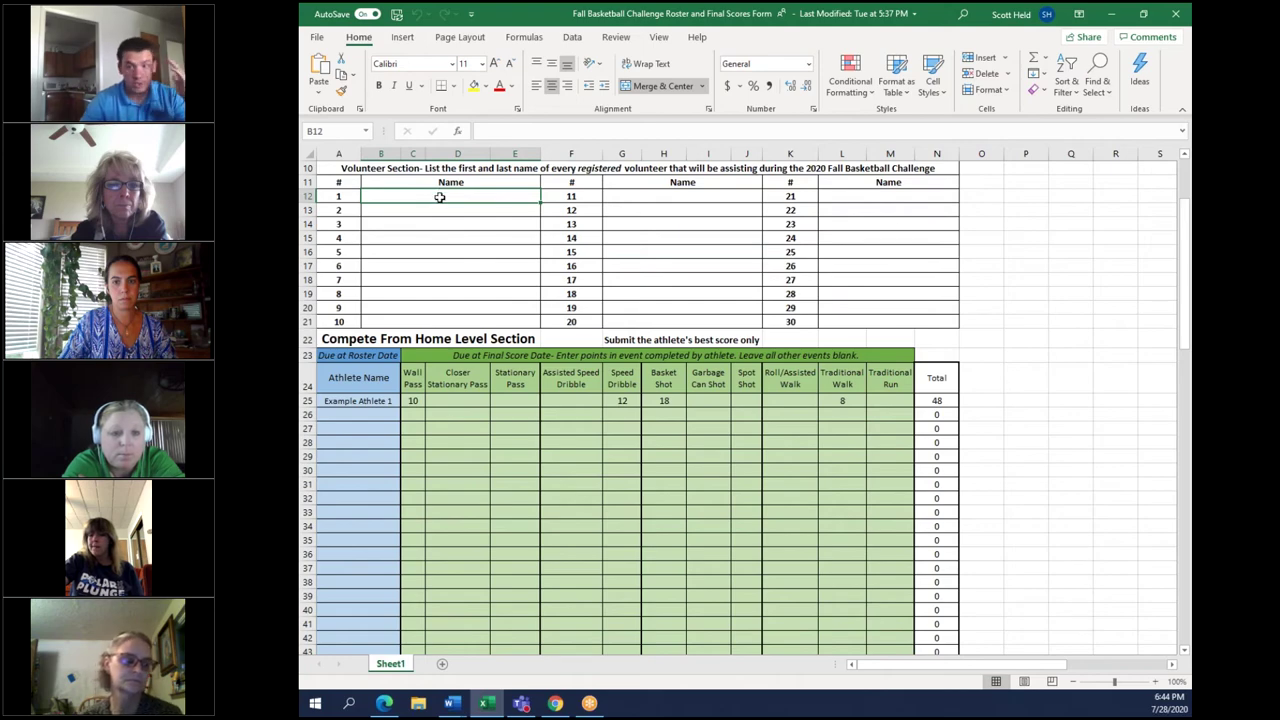
- Examine the Due at Roster Date headings of the Compete From Home and Levels 1-4 sections
{"action": "scroll", "coordinate": [386, 382], "scroll_direction": "down", "scroll_amount": 3}
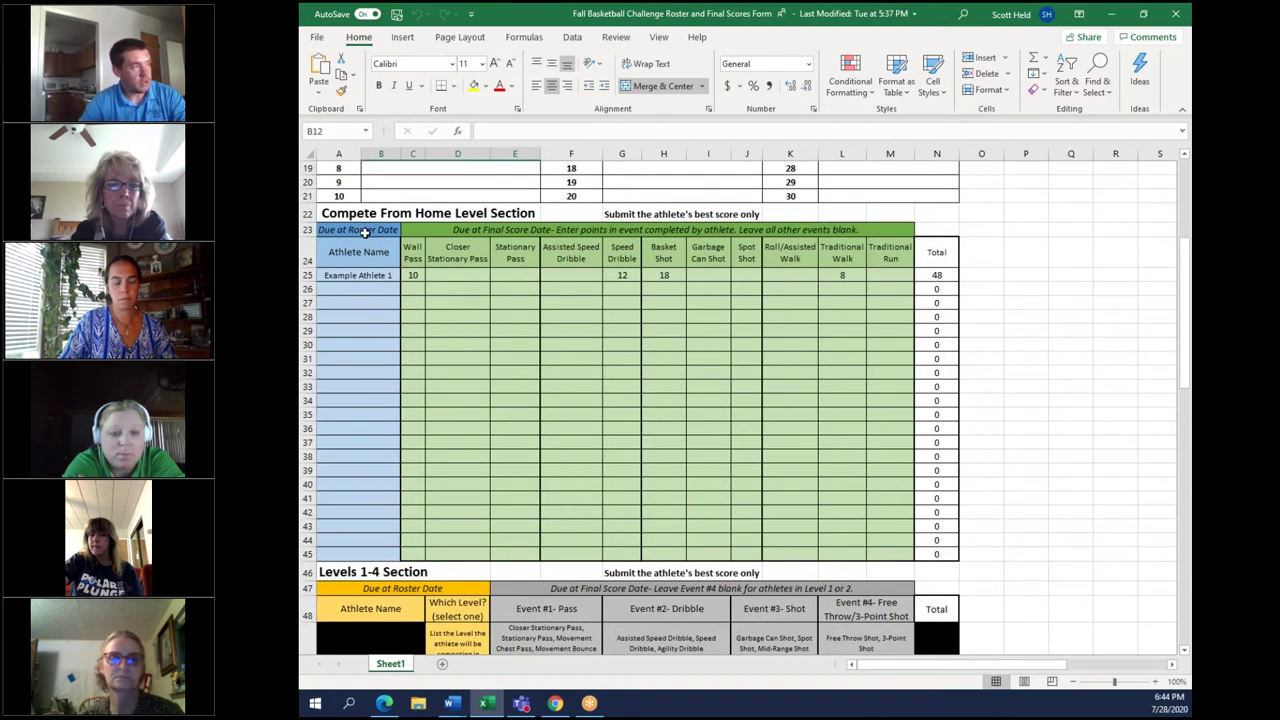
{"action": "left_click", "coordinate": [362, 227]}
{"action": "left_click", "coordinate": [336, 230]}
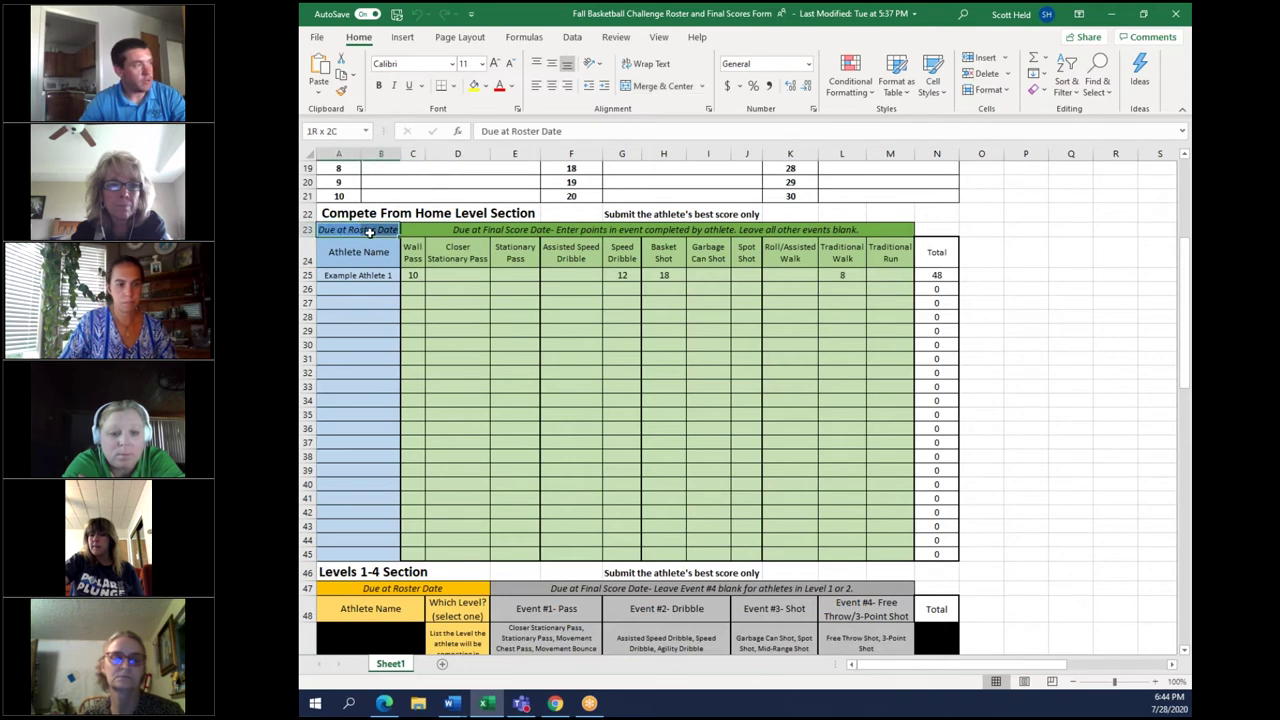
{"action": "left_click", "coordinate": [392, 330]}
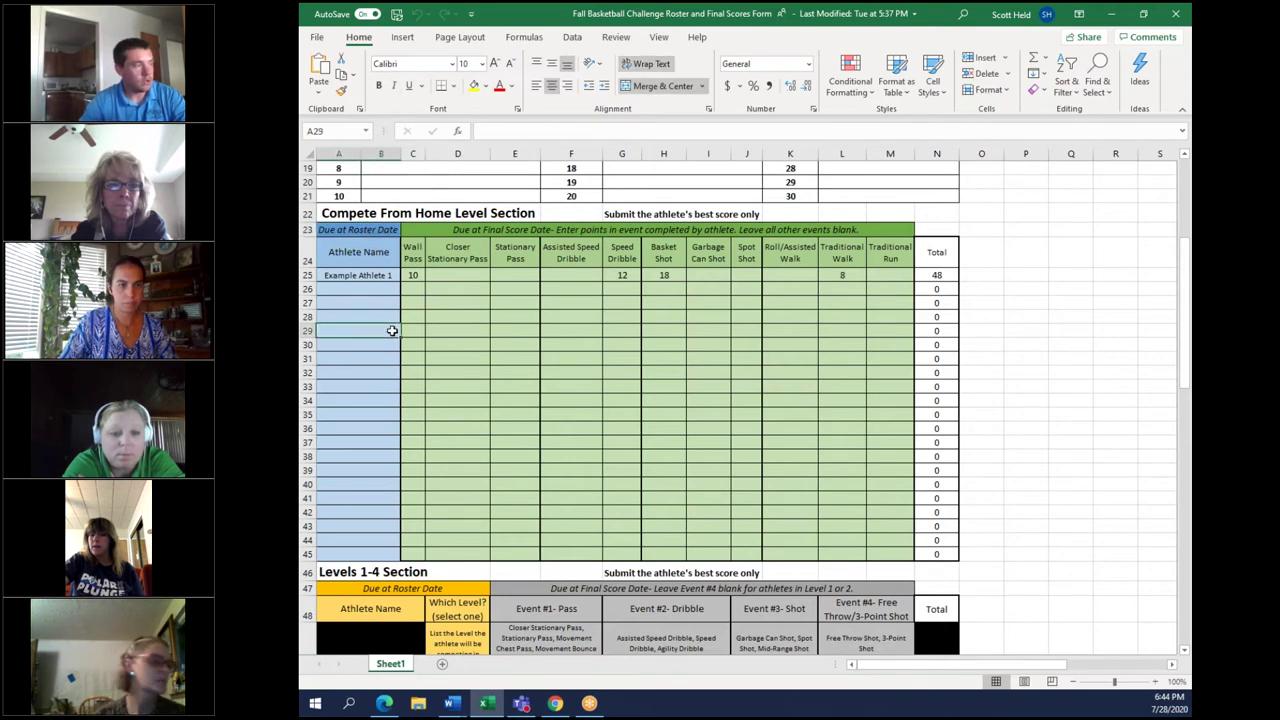
{"action": "scroll", "coordinate": [352, 482], "scroll_direction": "down", "scroll_amount": 2}
{"action": "left_click", "coordinate": [352, 482]}
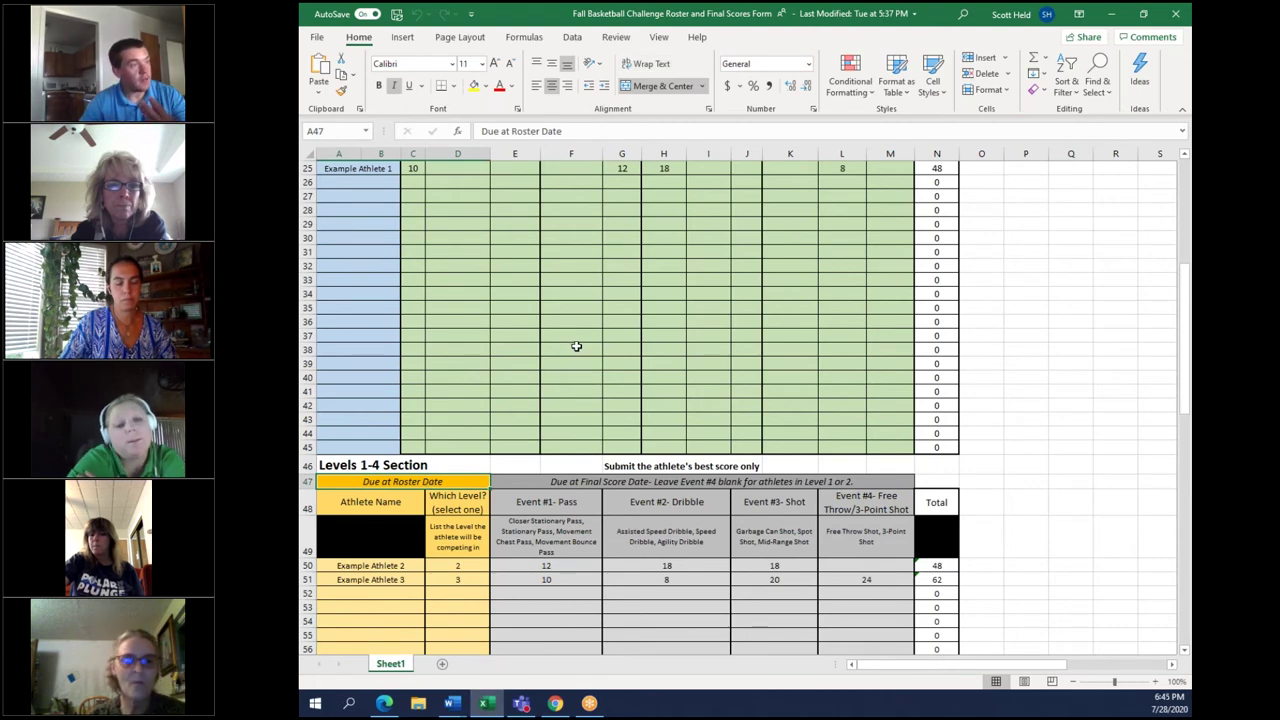
- Inspect the Compete From Home athlete name column from row 25 to 45, ending on the Example Athlete 1 entry
{"action": "scroll", "coordinate": [579, 346], "scroll_direction": "up", "scroll_amount": 3}
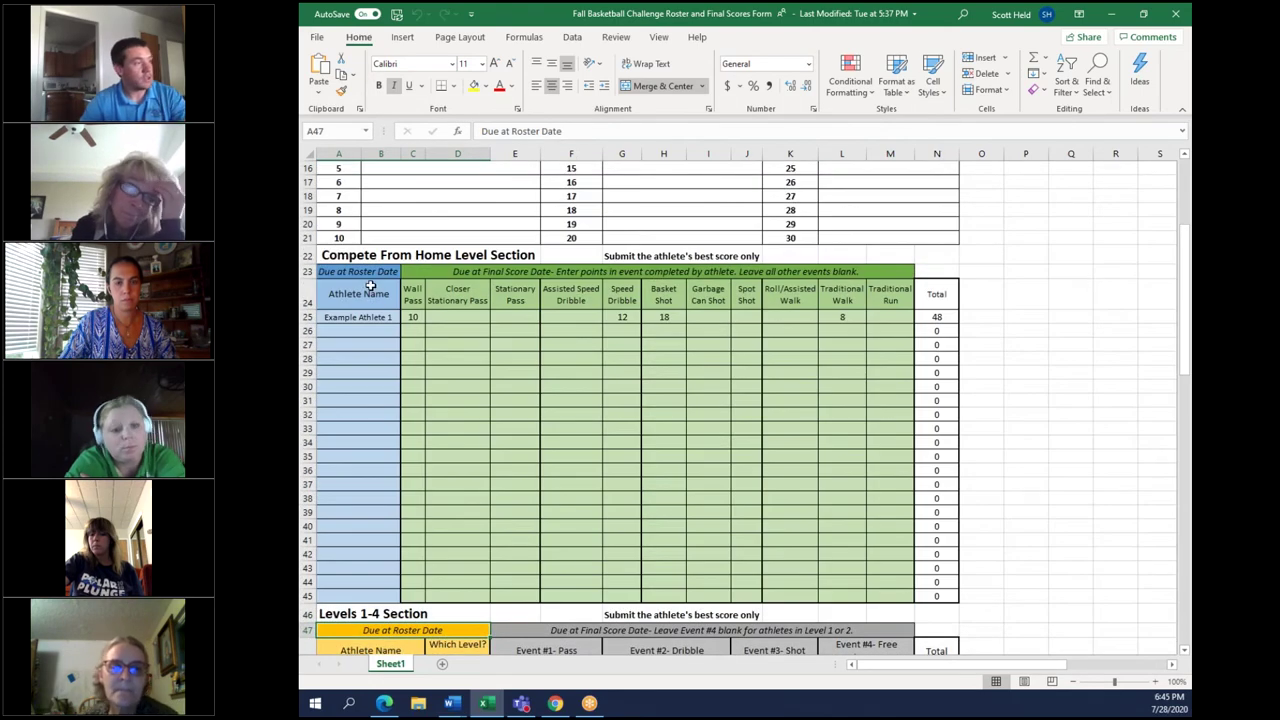
{"action": "left_click_drag", "start_coordinate": [362, 316], "coordinate": [349, 593]}
{"action": "scroll", "coordinate": [414, 414], "scroll_direction": "down", "scroll_amount": 4}
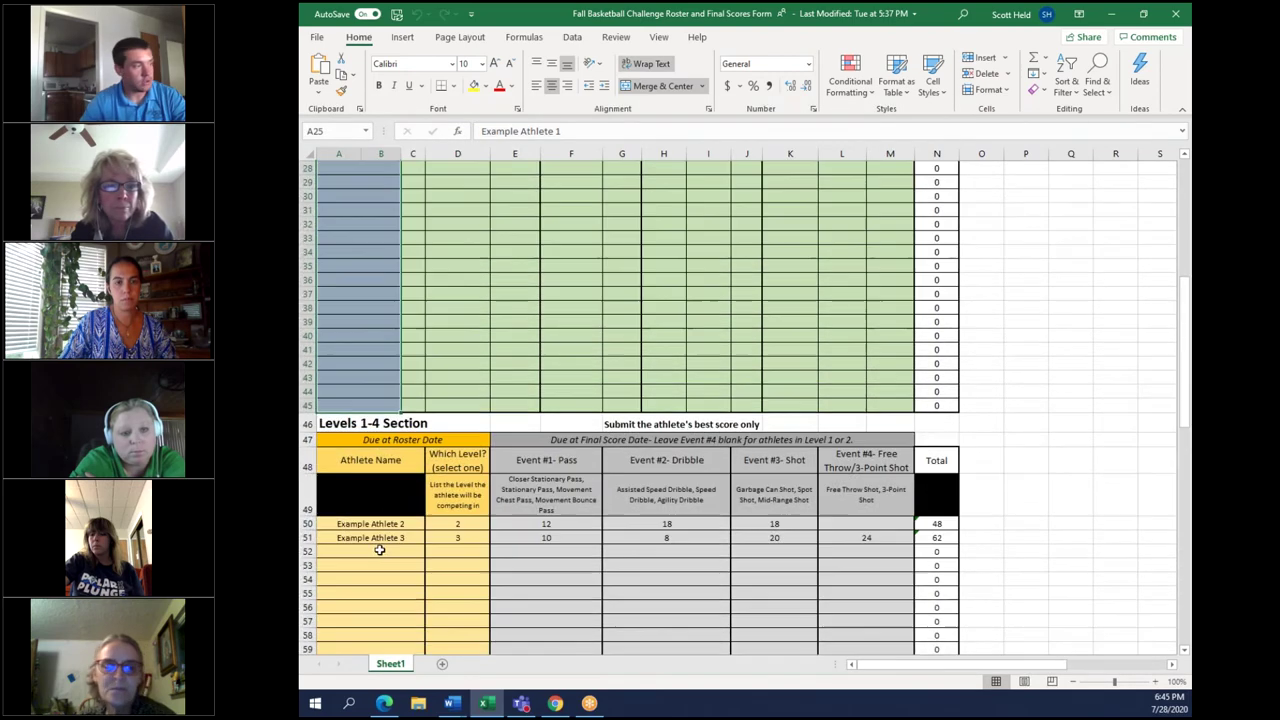
{"action": "scroll", "coordinate": [397, 496], "scroll_direction": "up", "scroll_amount": 5}
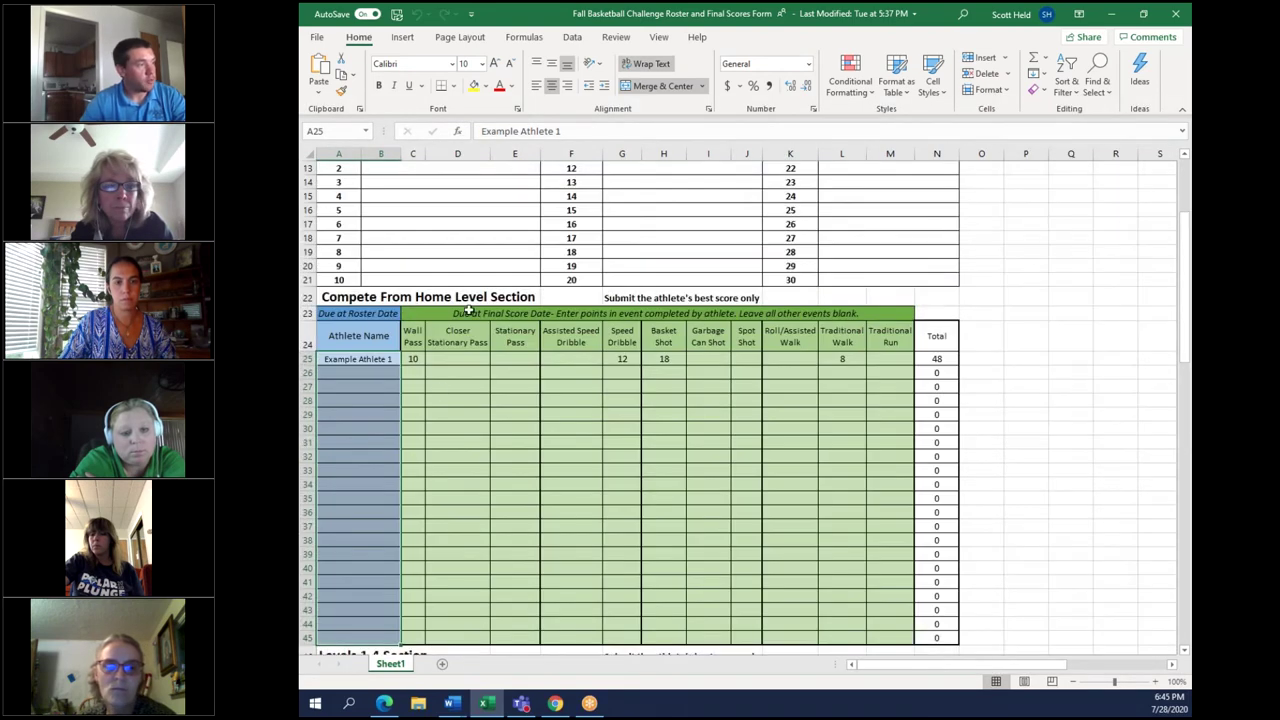
{"action": "left_click", "coordinate": [442, 382]}
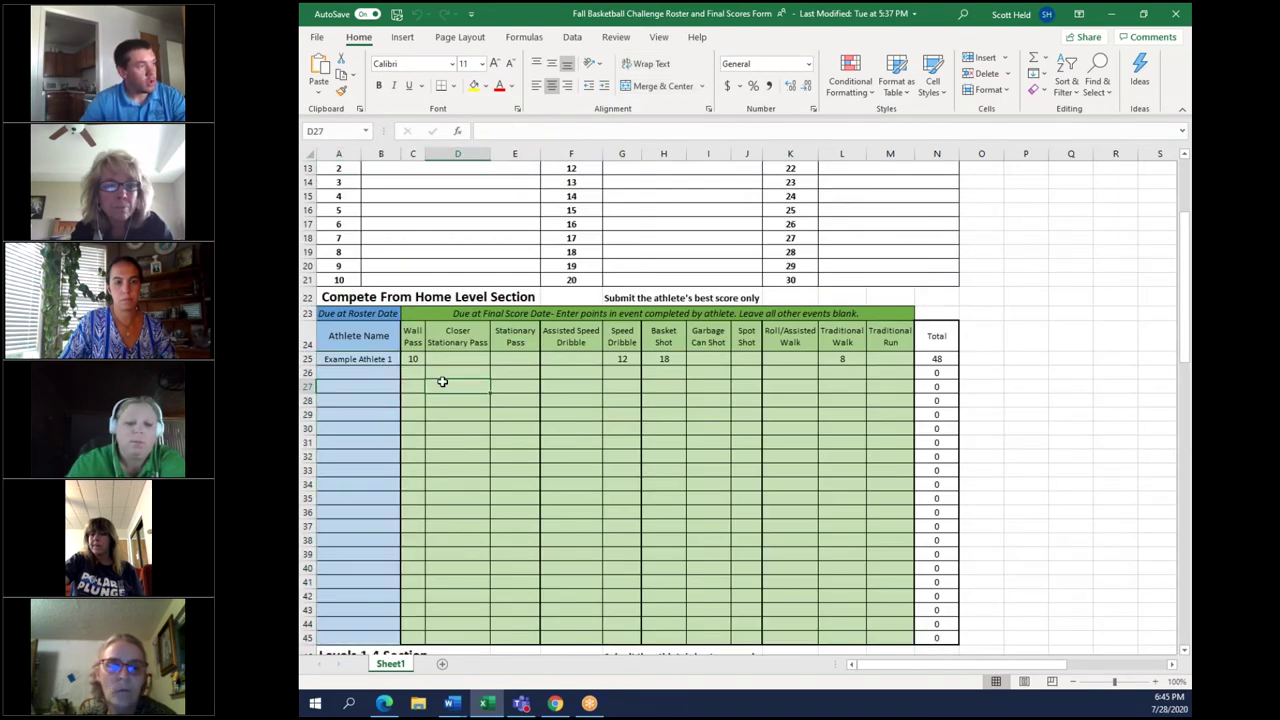
{"action": "left_click", "coordinate": [343, 358]}
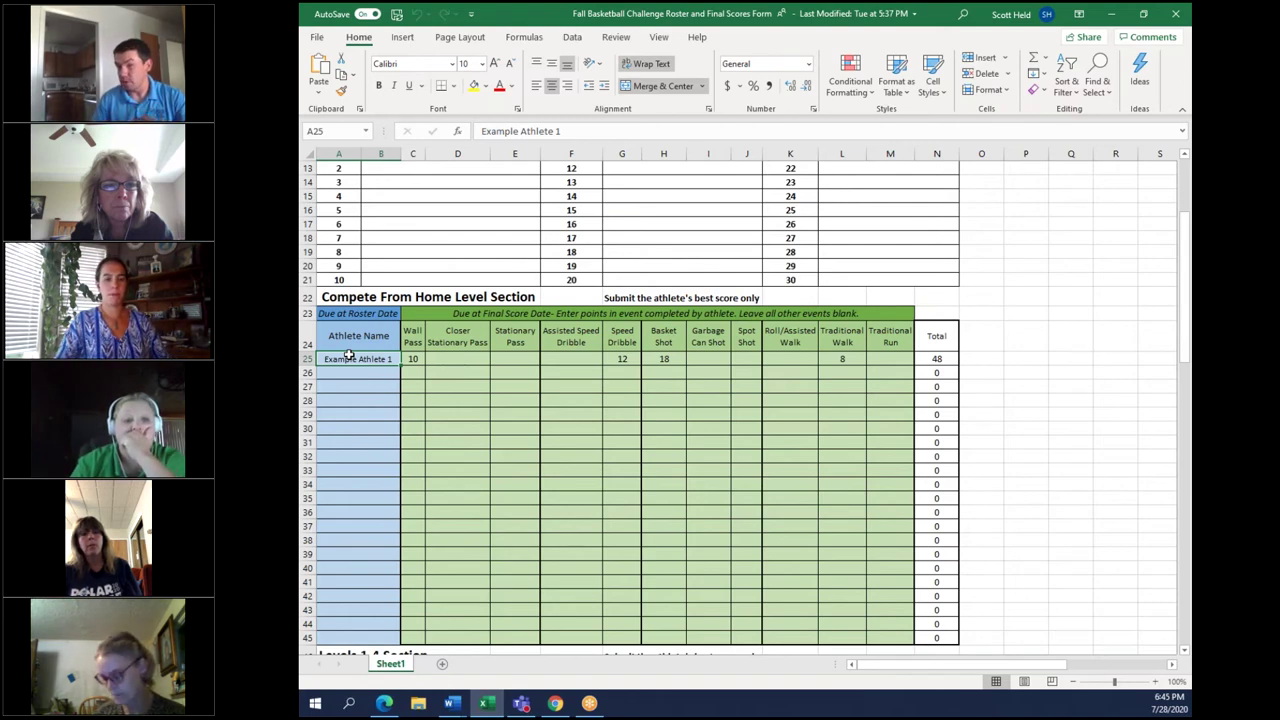
- Examine the Athlete Name and Which Level columns of the Levels 1-4 section
{"action": "scroll", "coordinate": [350, 355], "scroll_direction": "down", "scroll_amount": 7}
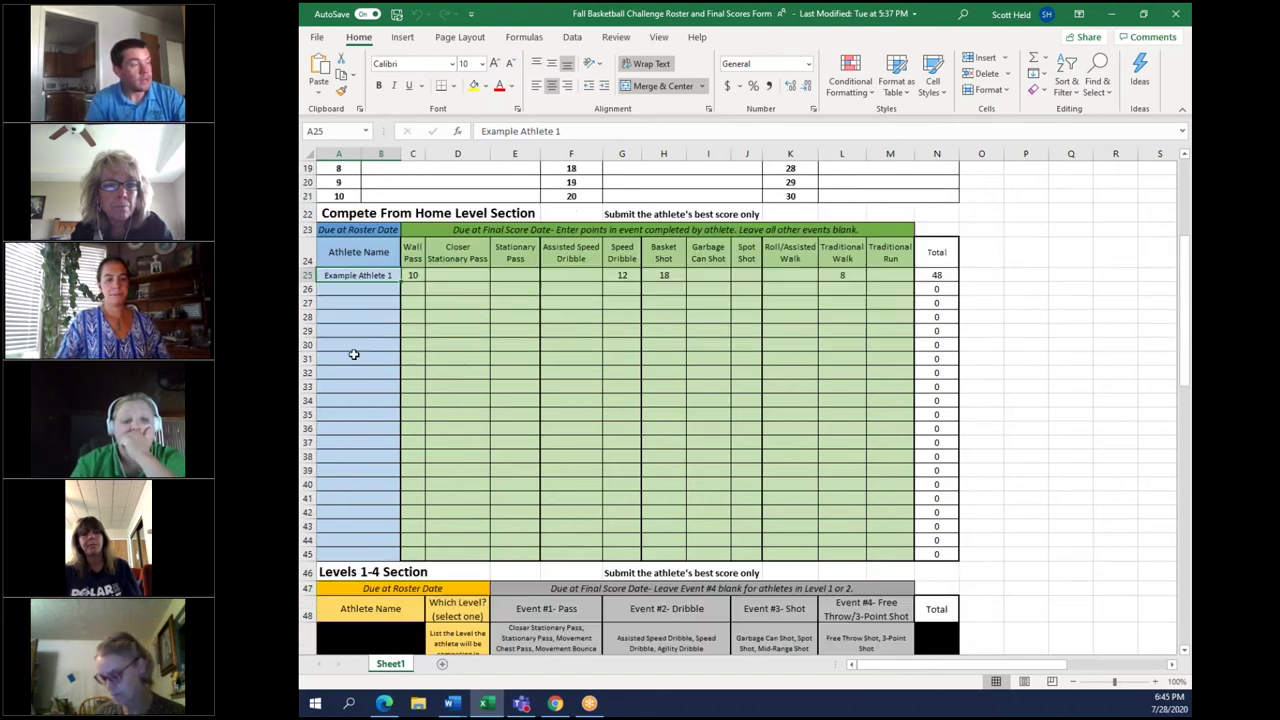
{"action": "scroll", "coordinate": [355, 354], "scroll_direction": "down", "scroll_amount": 2}
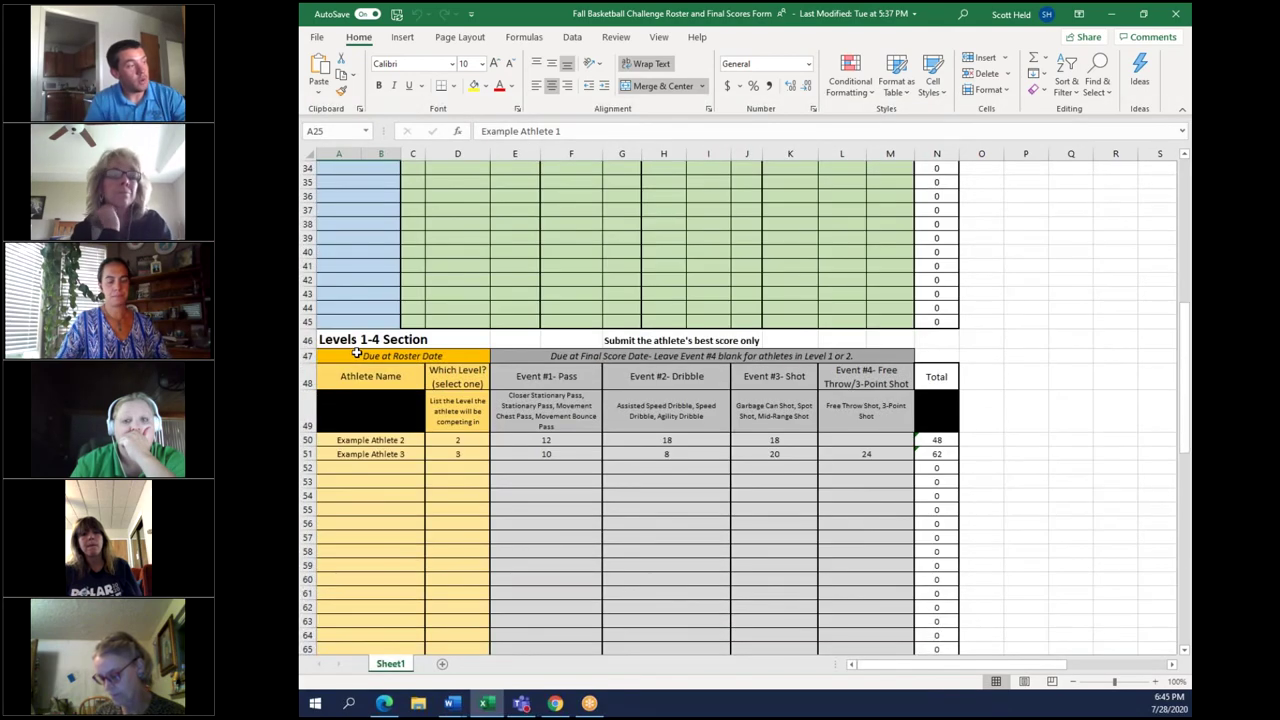
{"action": "left_click_drag", "start_coordinate": [374, 356], "coordinate": [374, 449]}
{"action": "left_click", "coordinate": [374, 453]}
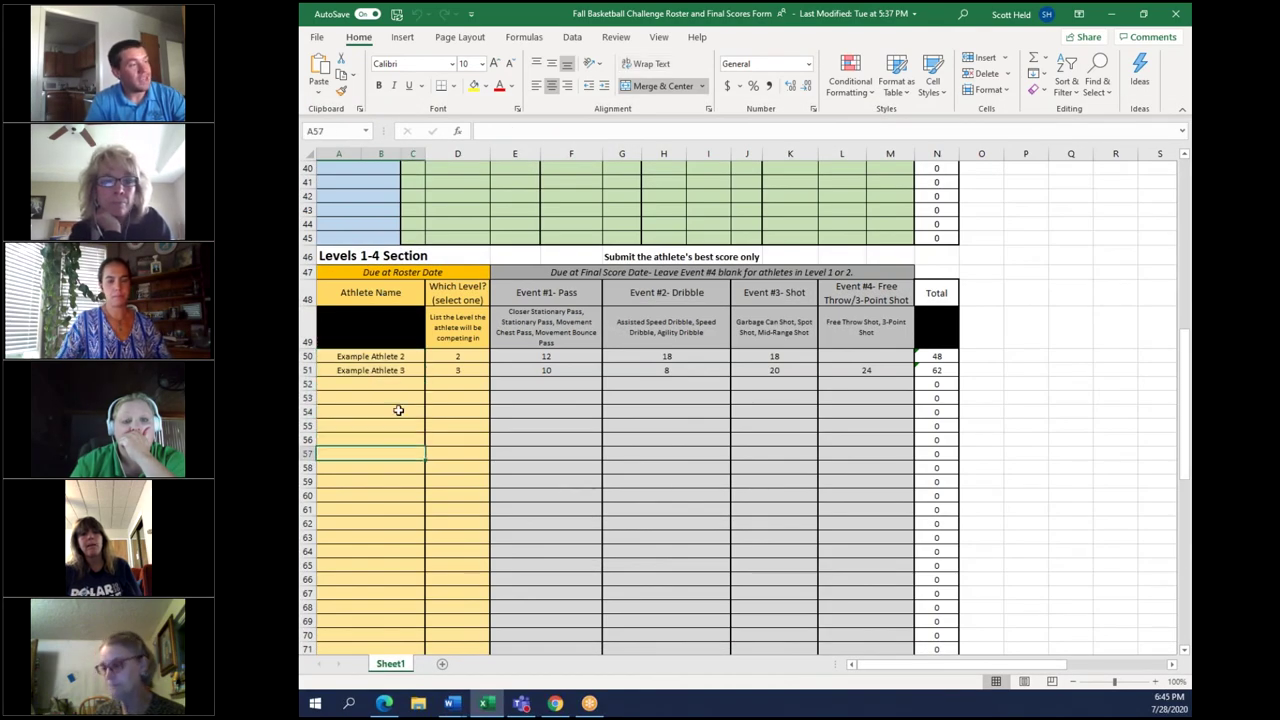
{"action": "left_click", "coordinate": [451, 292]}
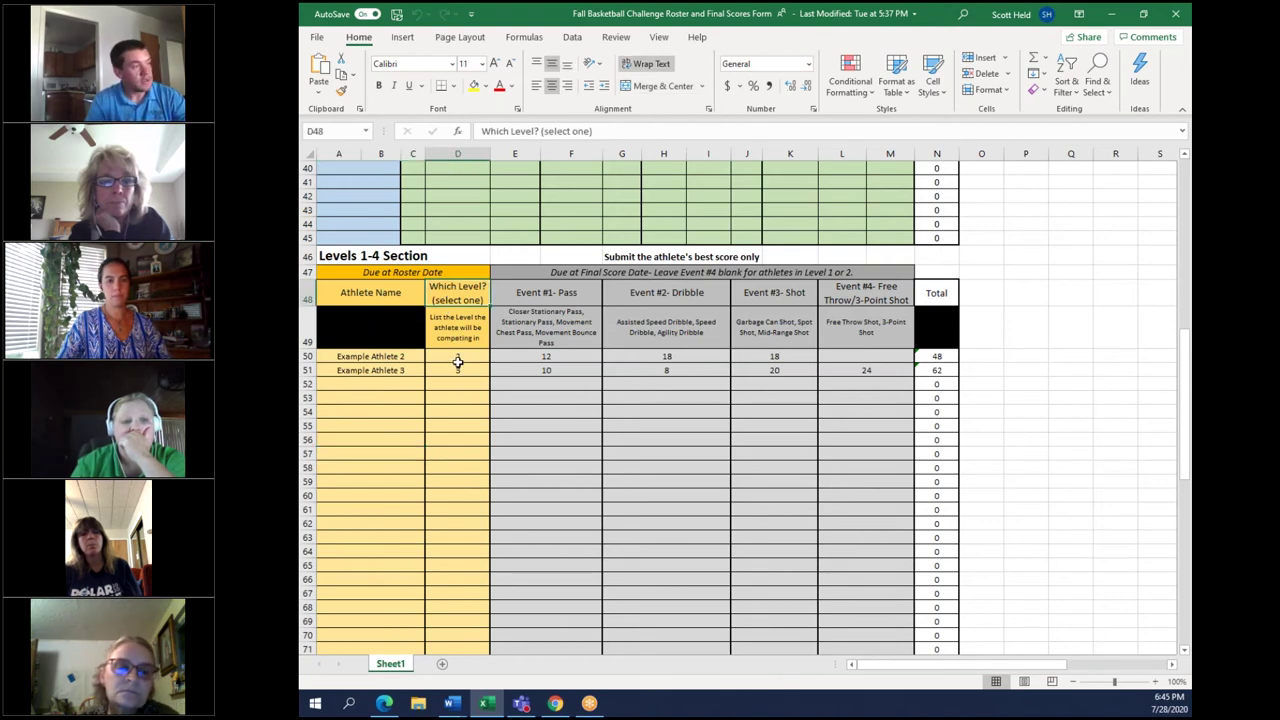
- Inspect the name and level entries for Example Athlete 2 and Example Athlete 3
{"action": "left_click", "coordinate": [408, 358]}
{"action": "left_click", "coordinate": [472, 359]}
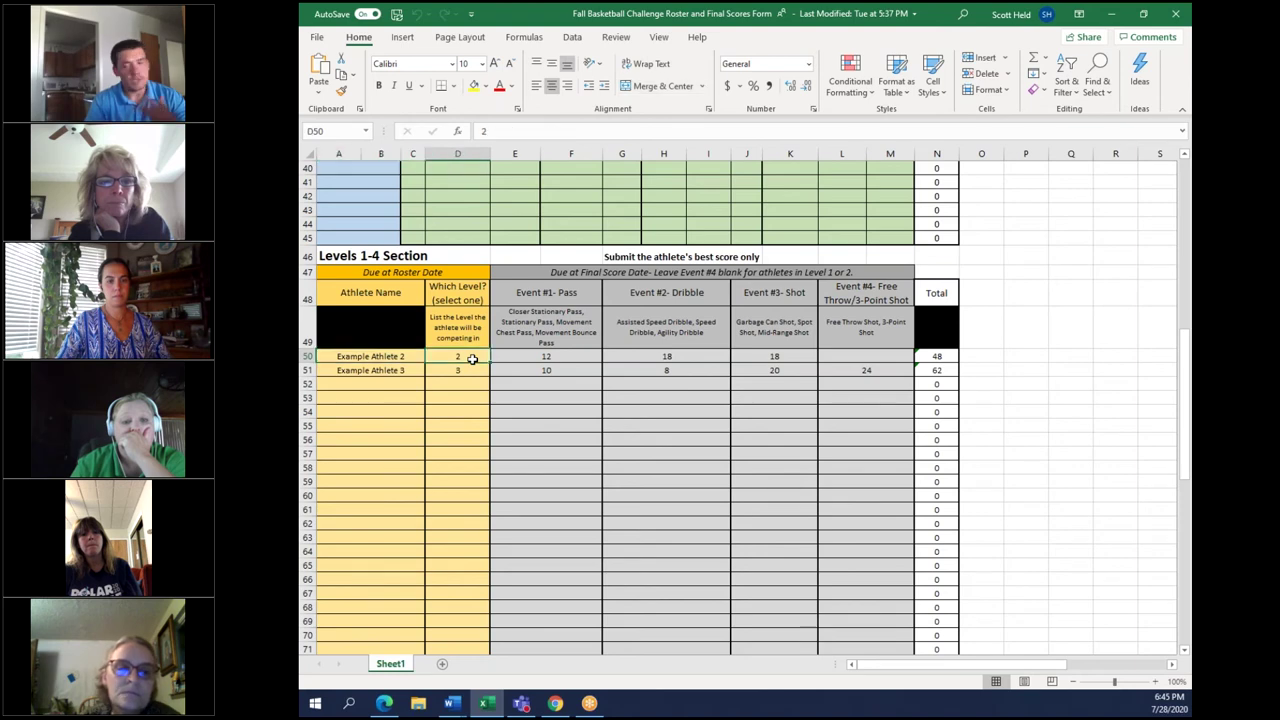
{"action": "left_click", "coordinate": [376, 371]}
{"action": "left_click", "coordinate": [441, 372]}
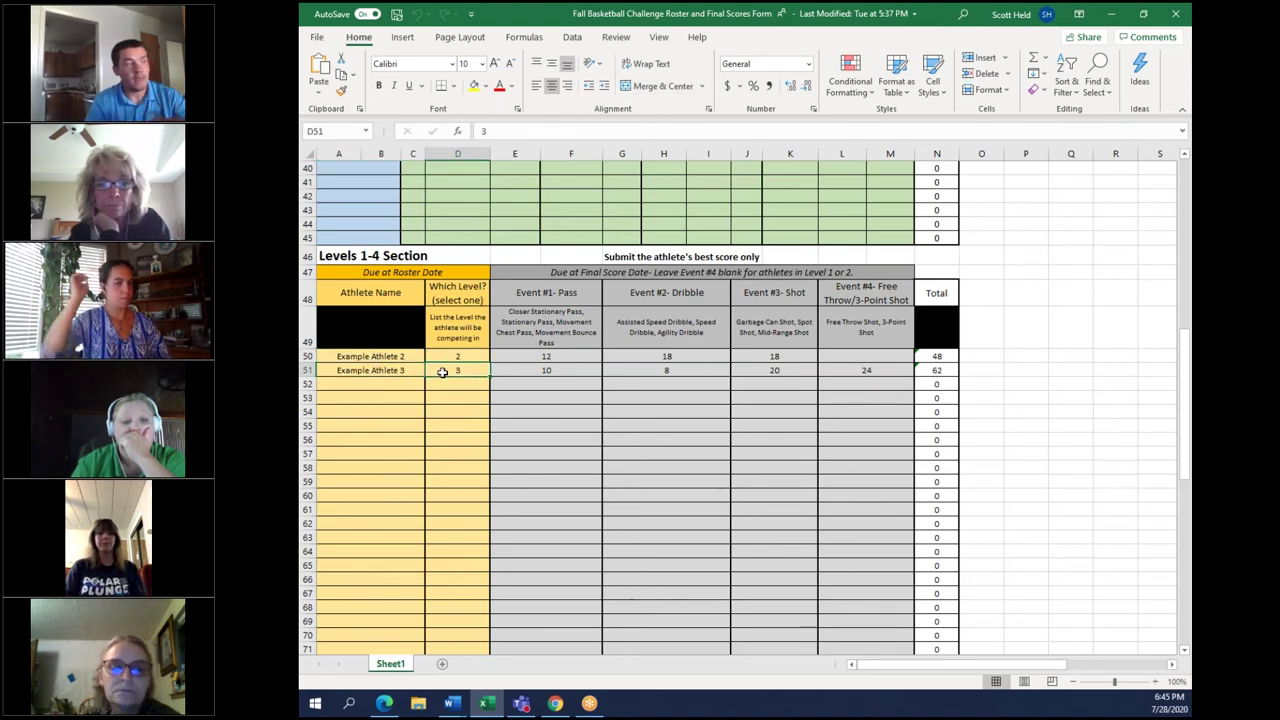
- Inspect the Levels 1-4 example names and levels, then the Example Athlete 1 entry in the Compete From Home section
{"action": "left_click_drag", "start_coordinate": [462, 356], "coordinate": [405, 368]}
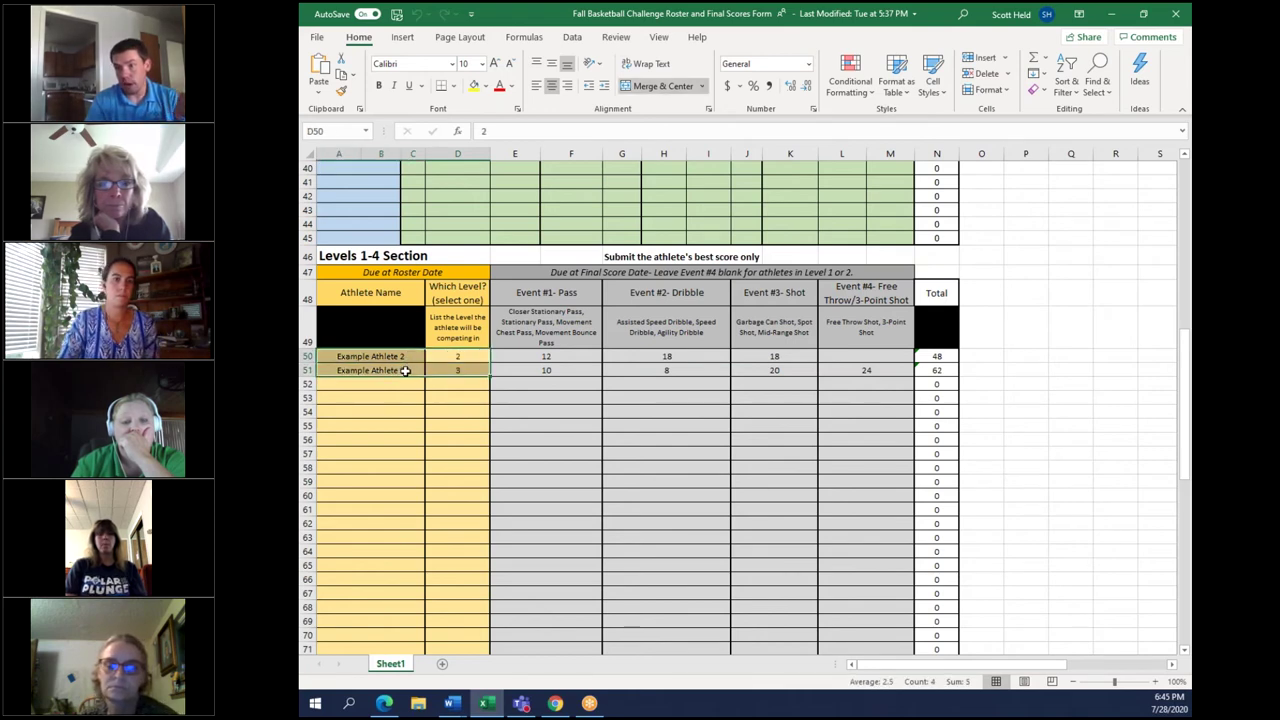
{"action": "scroll", "coordinate": [427, 383], "scroll_direction": "up", "scroll_amount": 8}
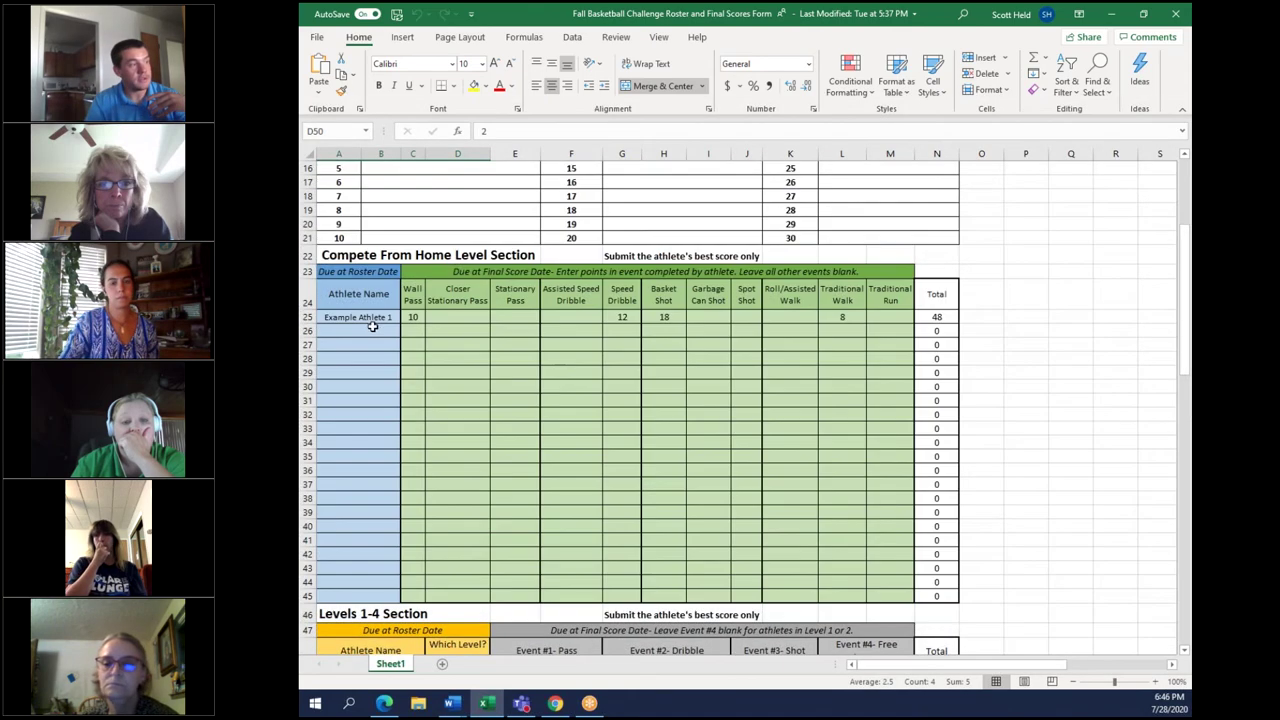
{"action": "left_click", "coordinate": [370, 321]}
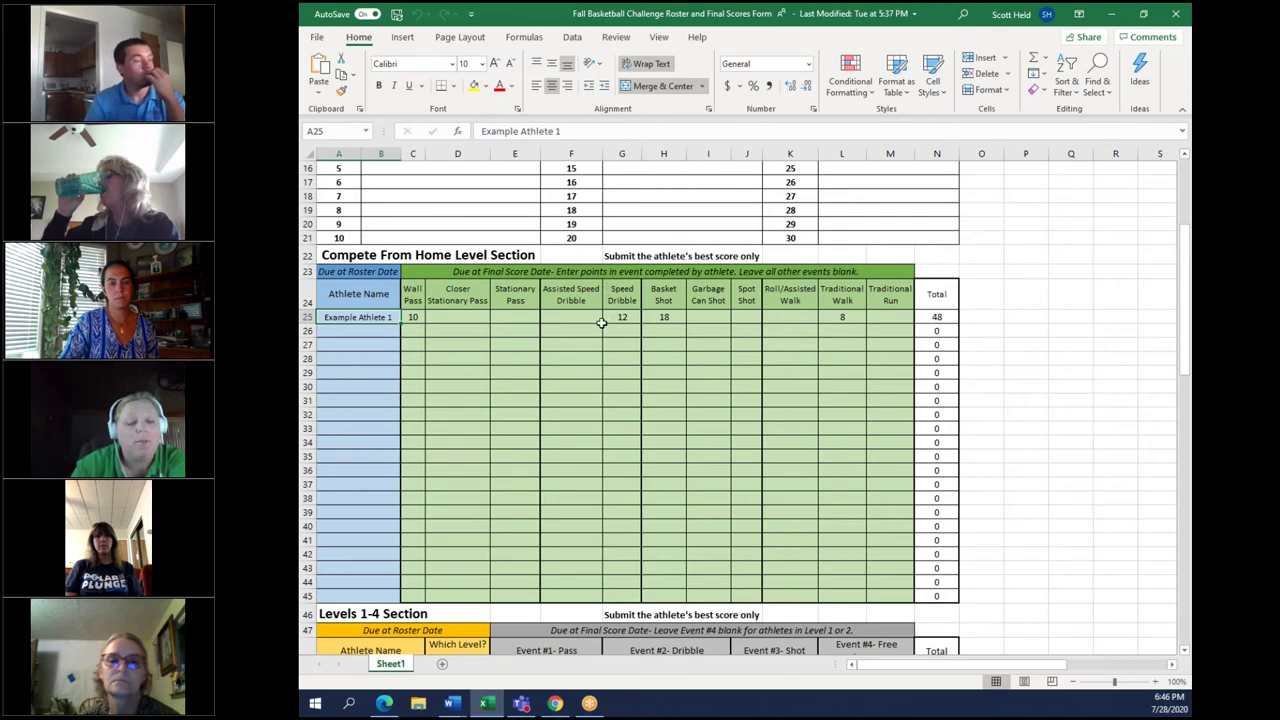
{"action": "scroll", "coordinate": [601, 322], "scroll_direction": "up", "scroll_amount": 3}
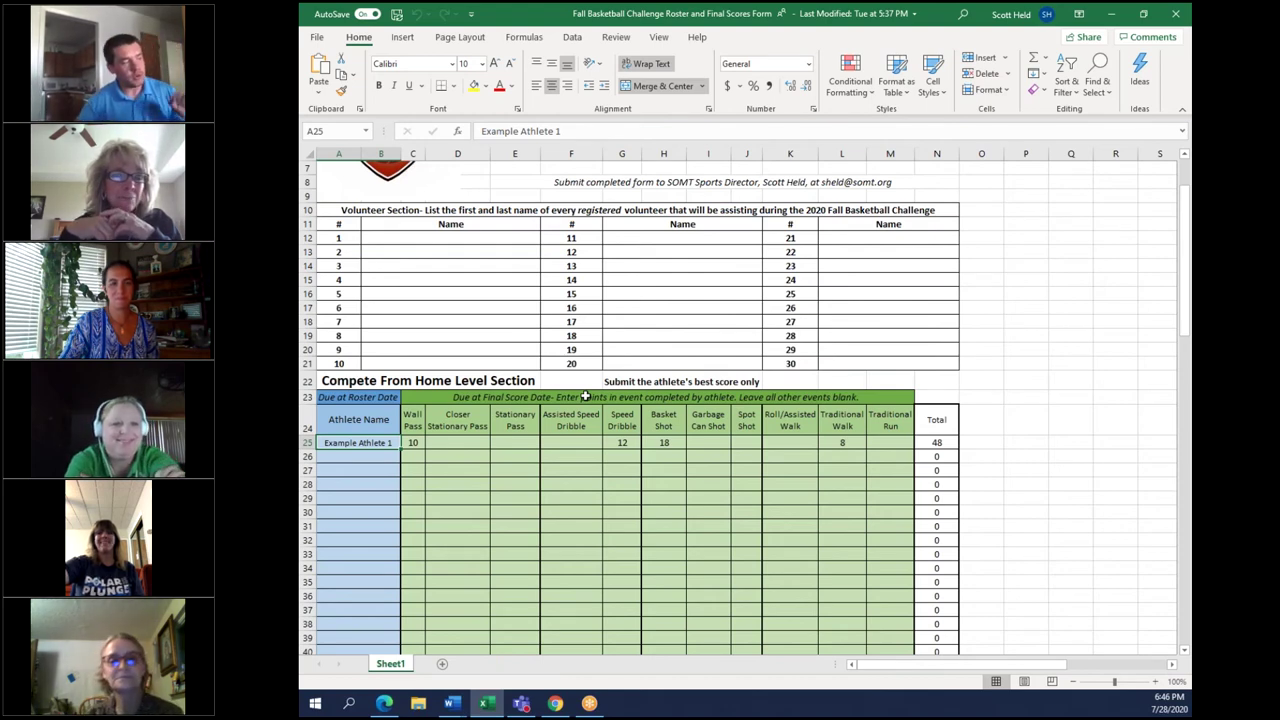
- Review the Compete From Home athlete name column, then the names and levels of Example Athletes 2 and 3
{"action": "left_click_drag", "start_coordinate": [373, 436], "coordinate": [361, 477]}
{"action": "scroll", "coordinate": [362, 477], "scroll_direction": "down", "scroll_amount": 4}
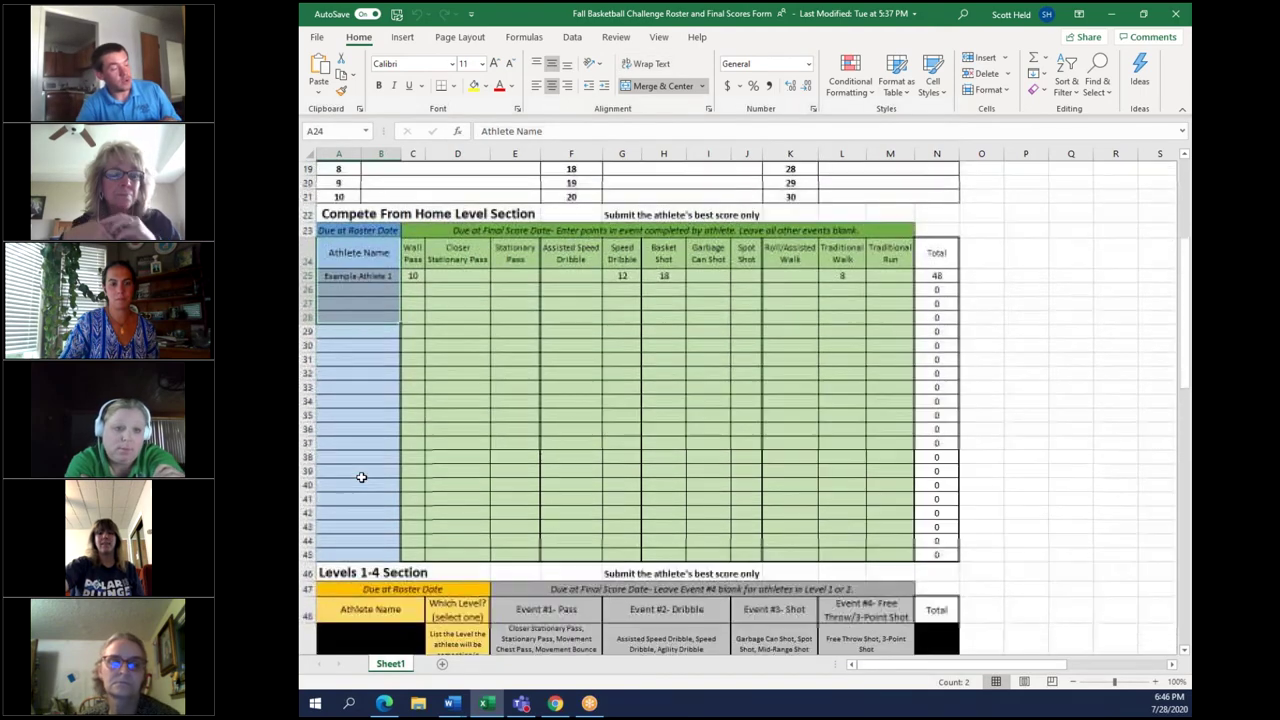
{"action": "left_click", "coordinate": [362, 477]}
{"action": "scroll", "coordinate": [362, 477], "scroll_direction": "down", "scroll_amount": 5}
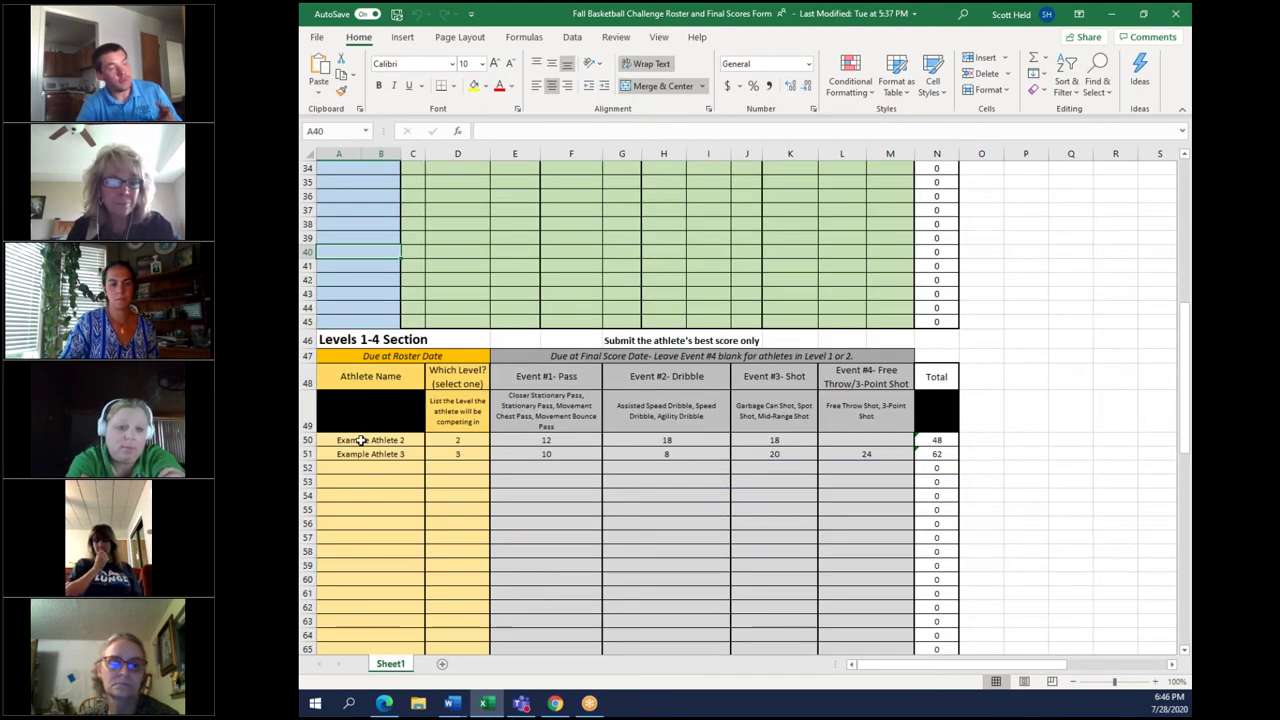
{"action": "left_click_drag", "start_coordinate": [361, 440], "coordinate": [364, 454]}
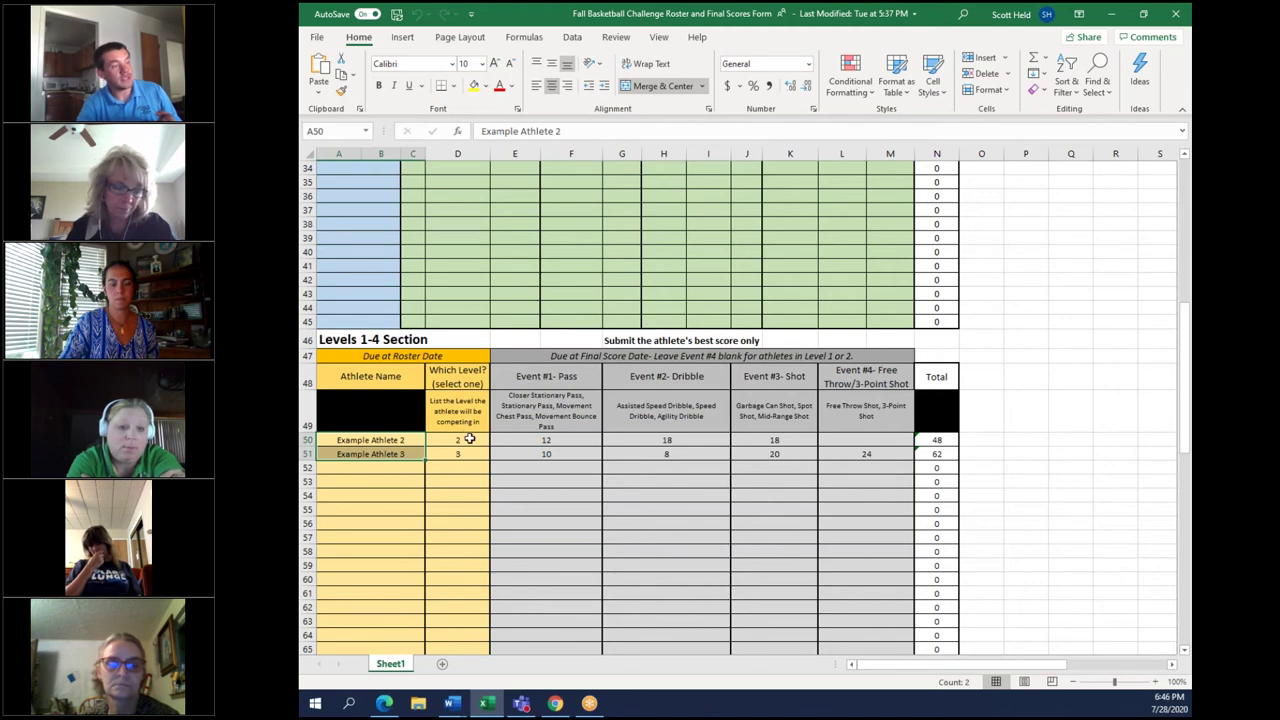
{"action": "left_click_drag", "start_coordinate": [469, 439], "coordinate": [470, 452]}
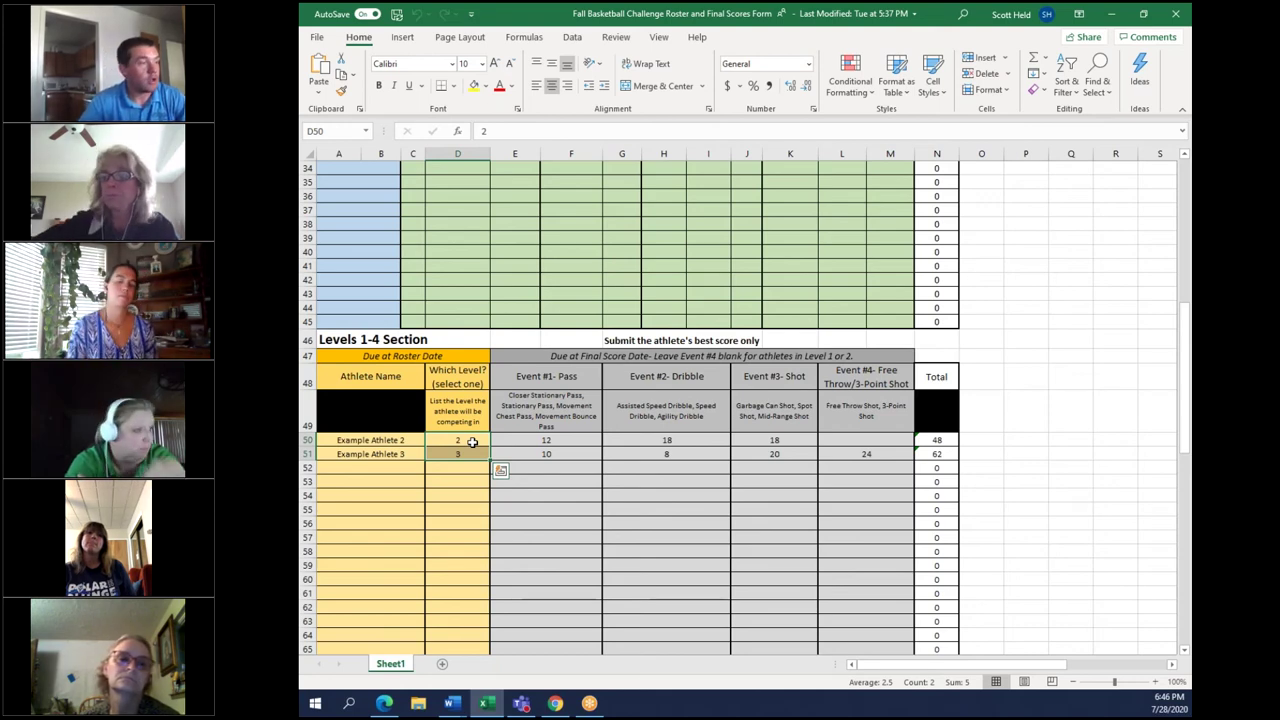
- Examine the Due at Final Score Date areas of the Compete From Home and Levels 1-4 sections
{"action": "scroll", "coordinate": [600, 440], "scroll_direction": "up", "scroll_amount": 5}
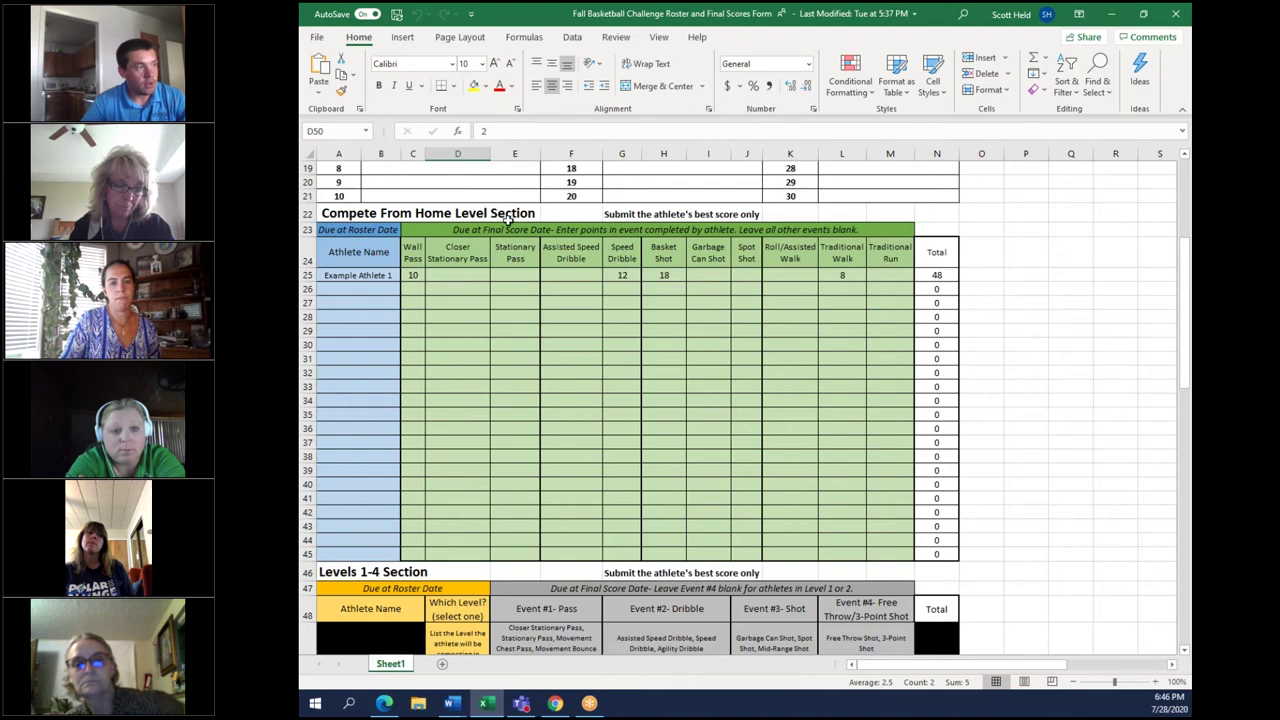
{"action": "left_click_drag", "start_coordinate": [419, 229], "coordinate": [495, 550]}
{"action": "scroll", "coordinate": [651, 340], "scroll_direction": "down", "scroll_amount": 3}
{"action": "left_click", "coordinate": [541, 442]}
{"action": "left_click", "coordinate": [655, 551]}
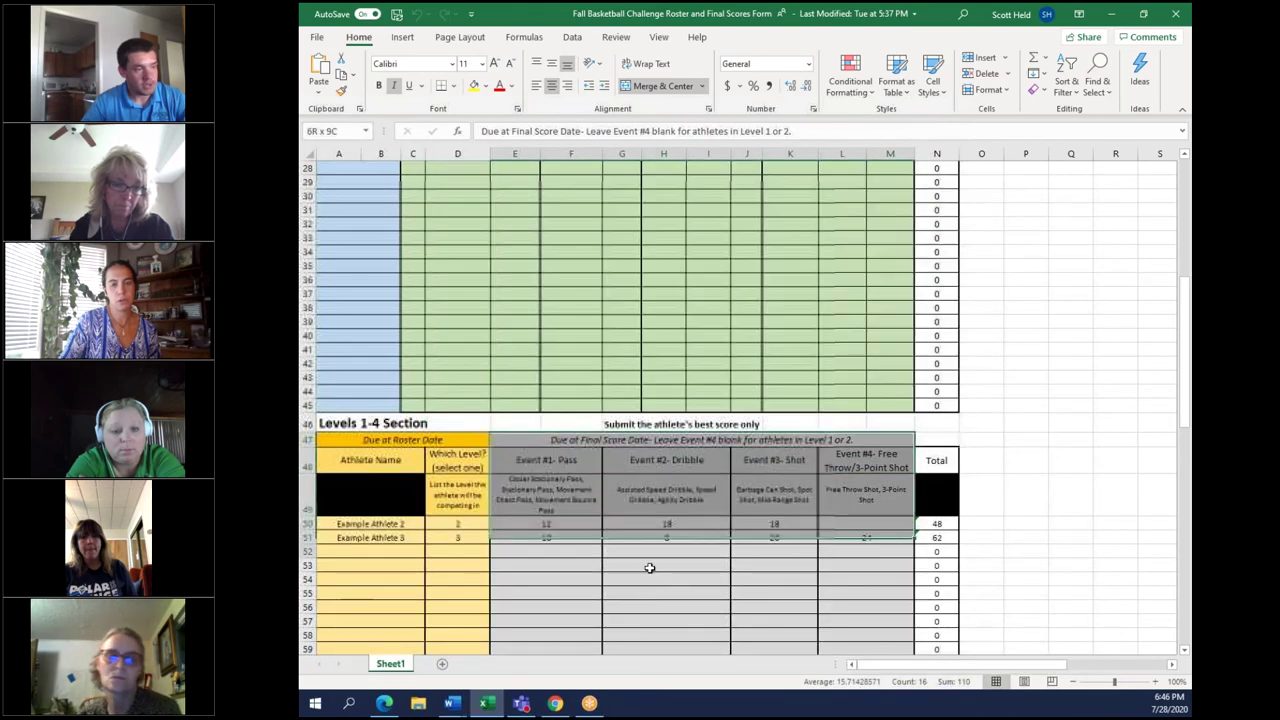
- Set Example Athlete 1's Wall Pass score in the Compete From Home section to 12
{"action": "scroll", "coordinate": [645, 440], "scroll_direction": "up", "scroll_amount": 3}
{"action": "scroll", "coordinate": [639, 441], "scroll_direction": "up", "scroll_amount": 1}
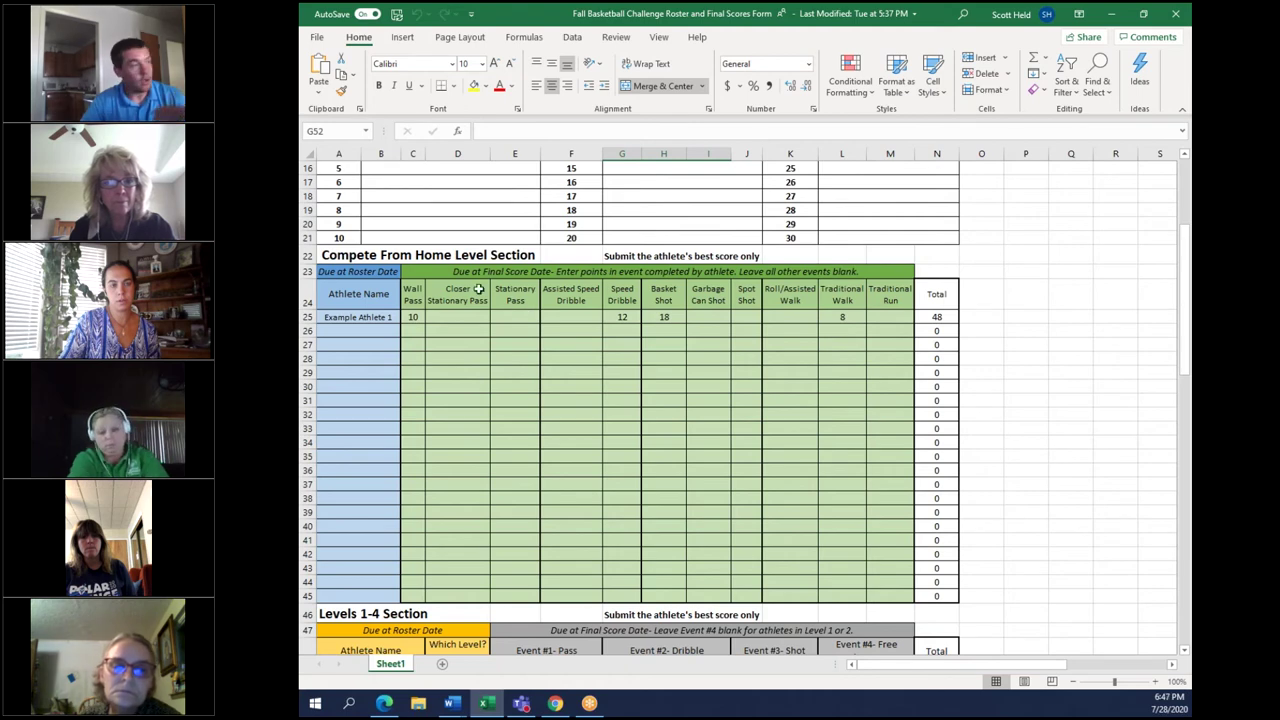
{"action": "left_click", "coordinate": [411, 317]}
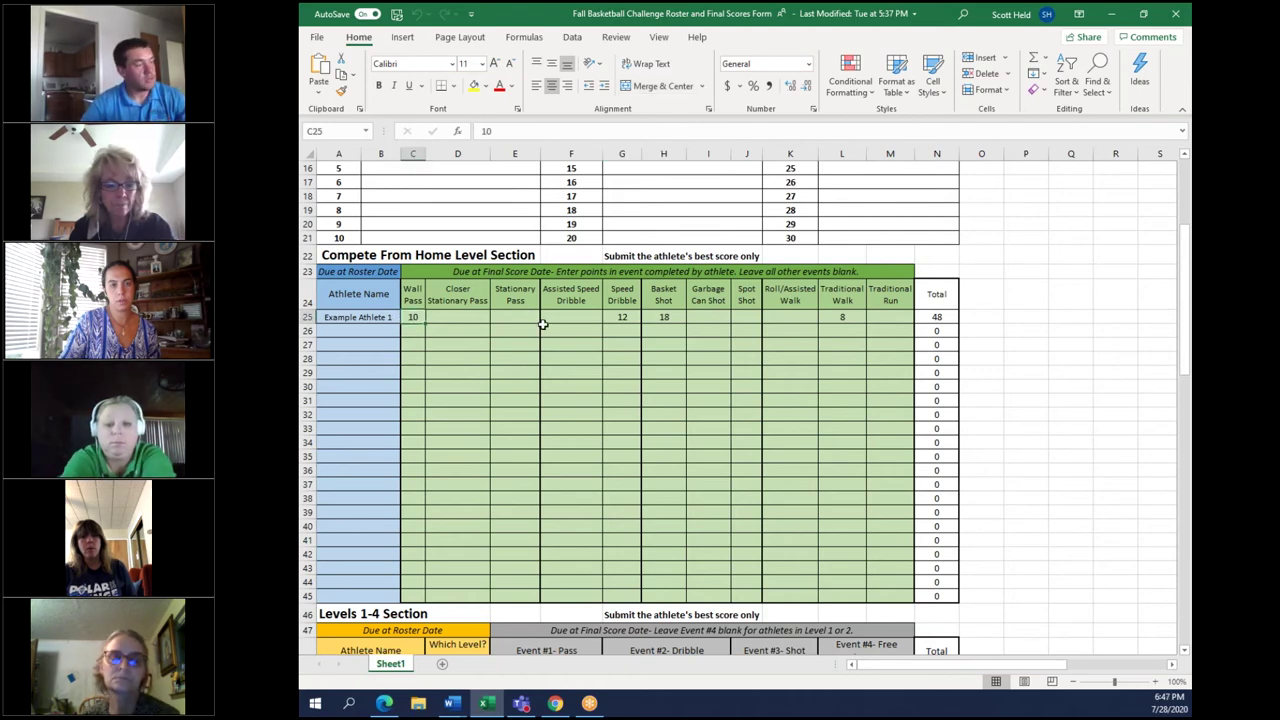
{"action": "type", "text": "12"}
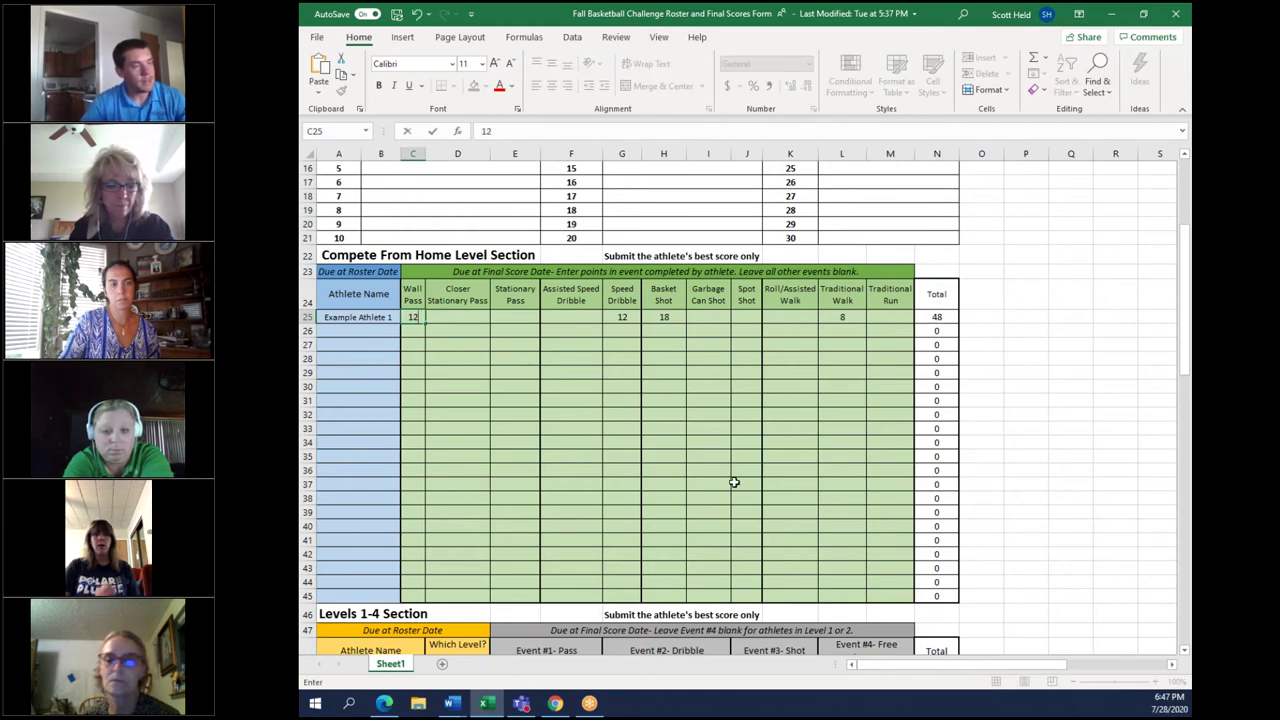
{"action": "key", "text": "Return"}
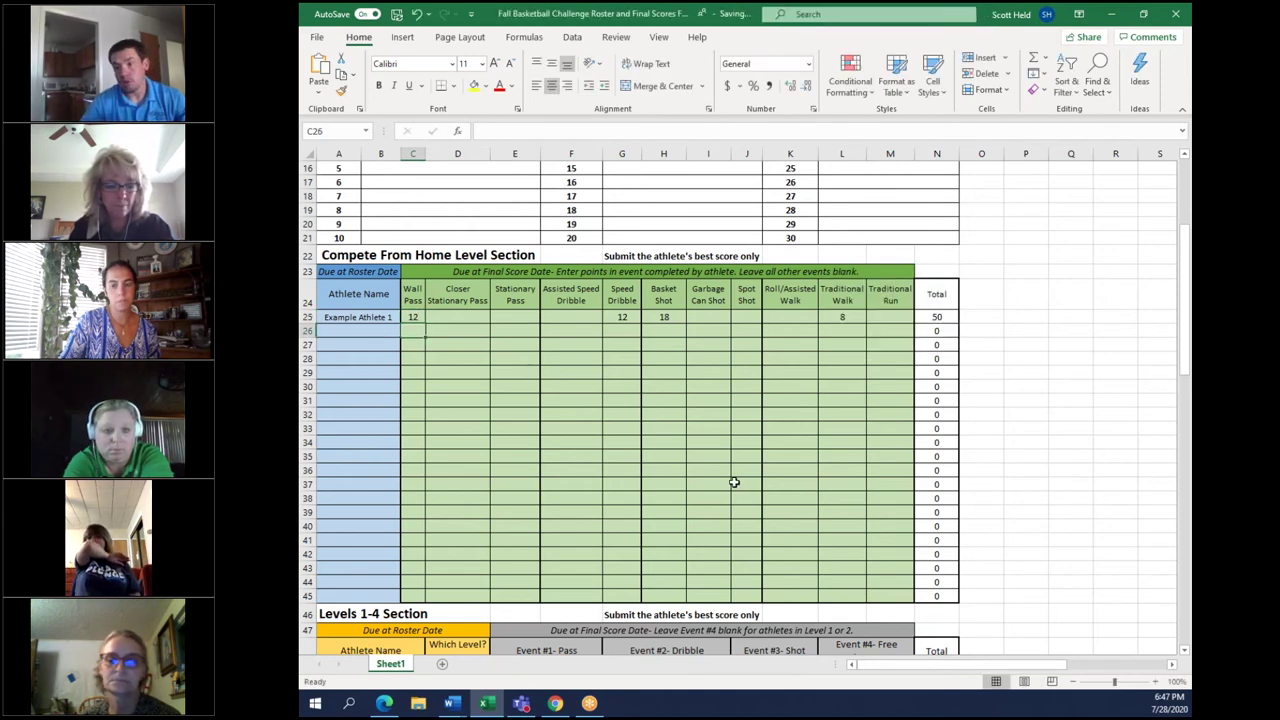
- Restore Example Athlete 1's Wall Pass score to 10
{"action": "key", "text": "Up"}
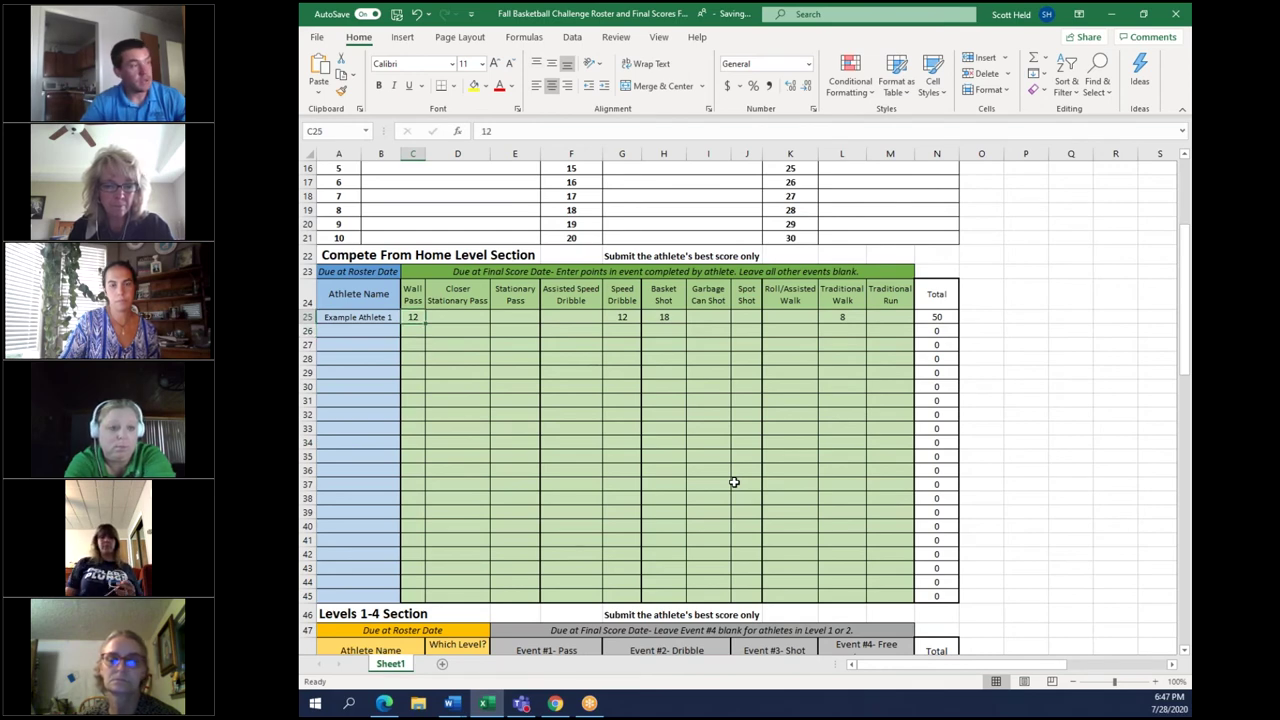
{"action": "key", "text": "BackSpace"}
{"action": "type", "text": "0"}
{"action": "key", "text": "Return"}
{"action": "key", "text": "Up"}
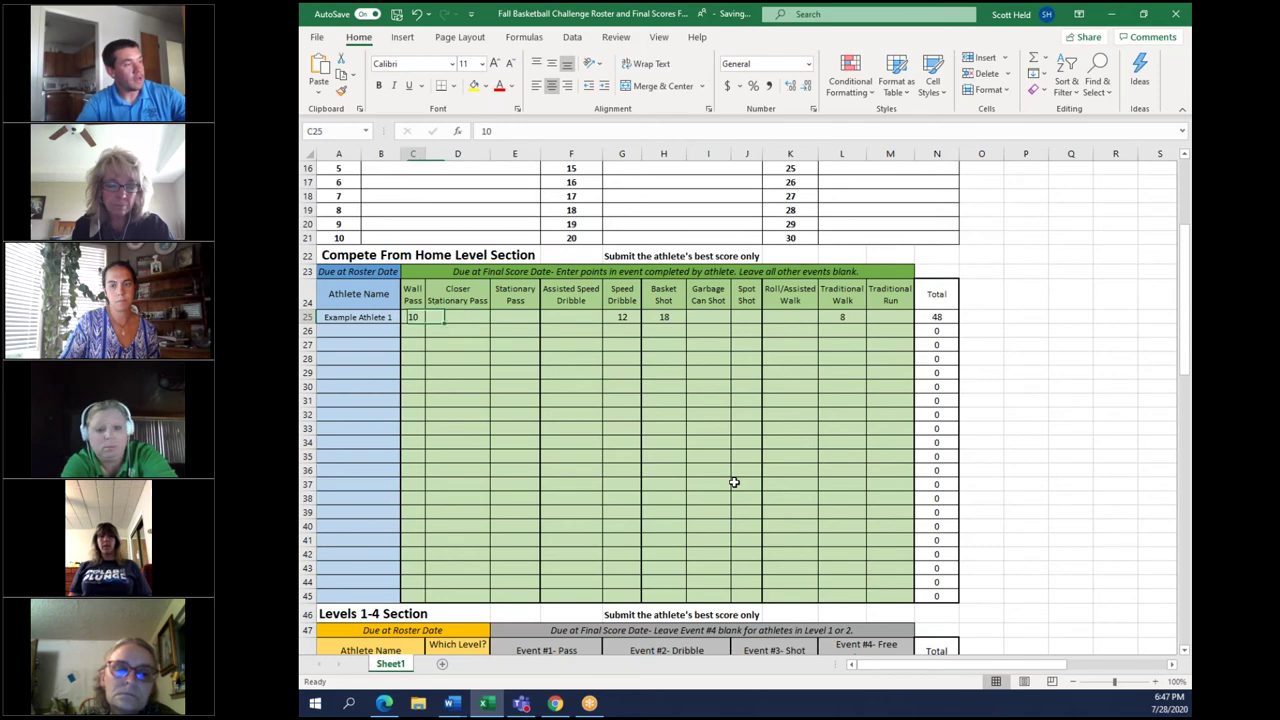
- Examine the Compete From Home event headings from Wall Pass through Garbage Can Shot
{"action": "key", "text": "Up"}
{"action": "key", "text": "Right"}
{"action": "key", "text": "Right"}
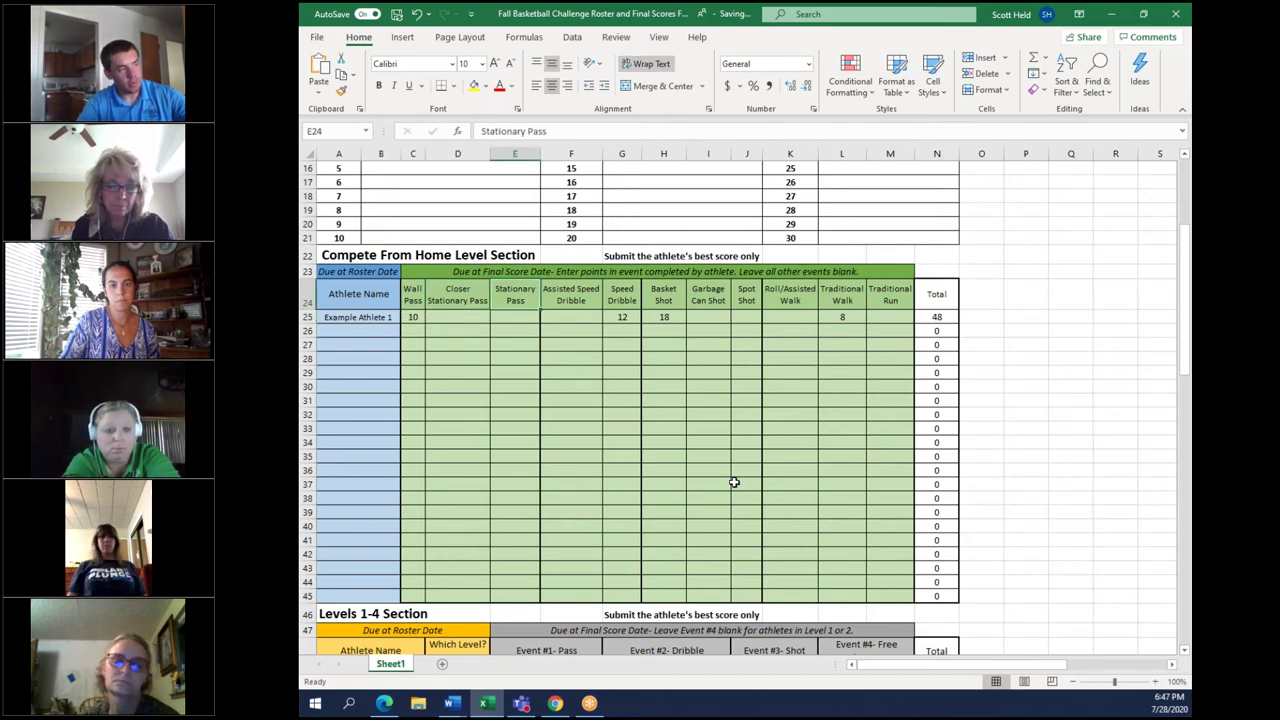
{"action": "key", "text": "Left"}
{"action": "key", "text": "Down"}
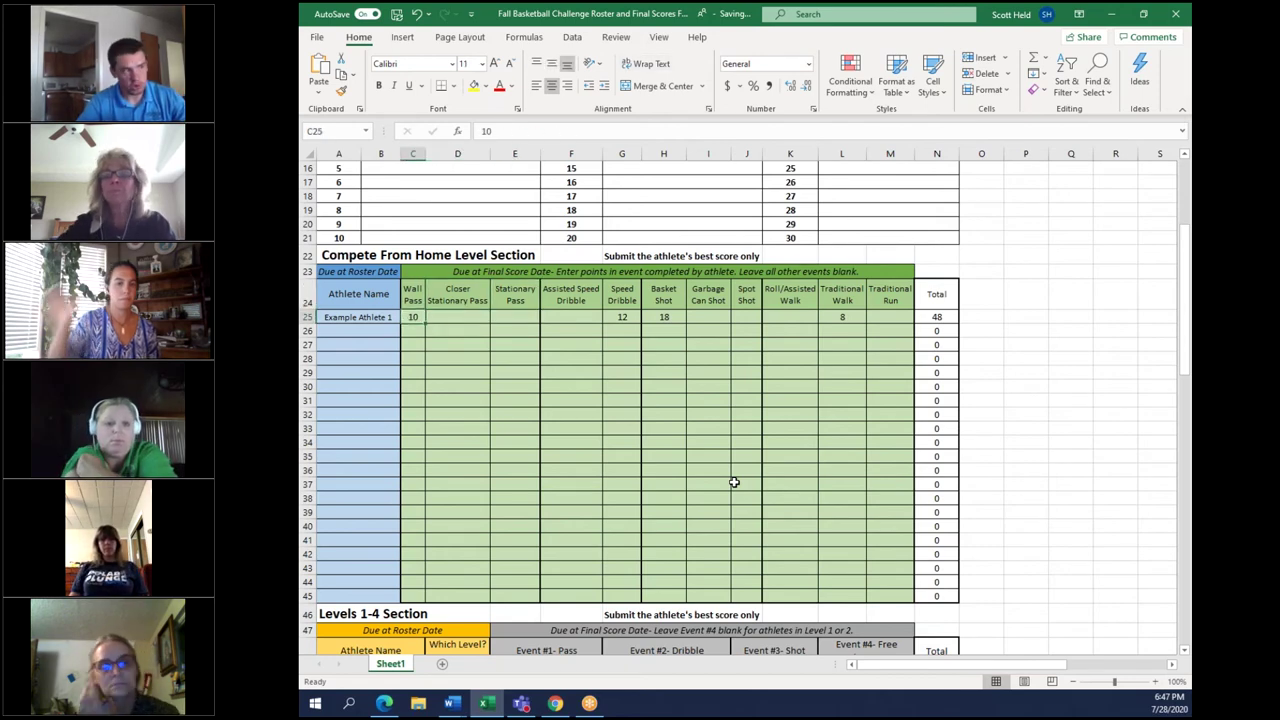
{"action": "key", "text": "Right"}
{"action": "key", "text": "Right"}
{"action": "key", "text": "Up"}
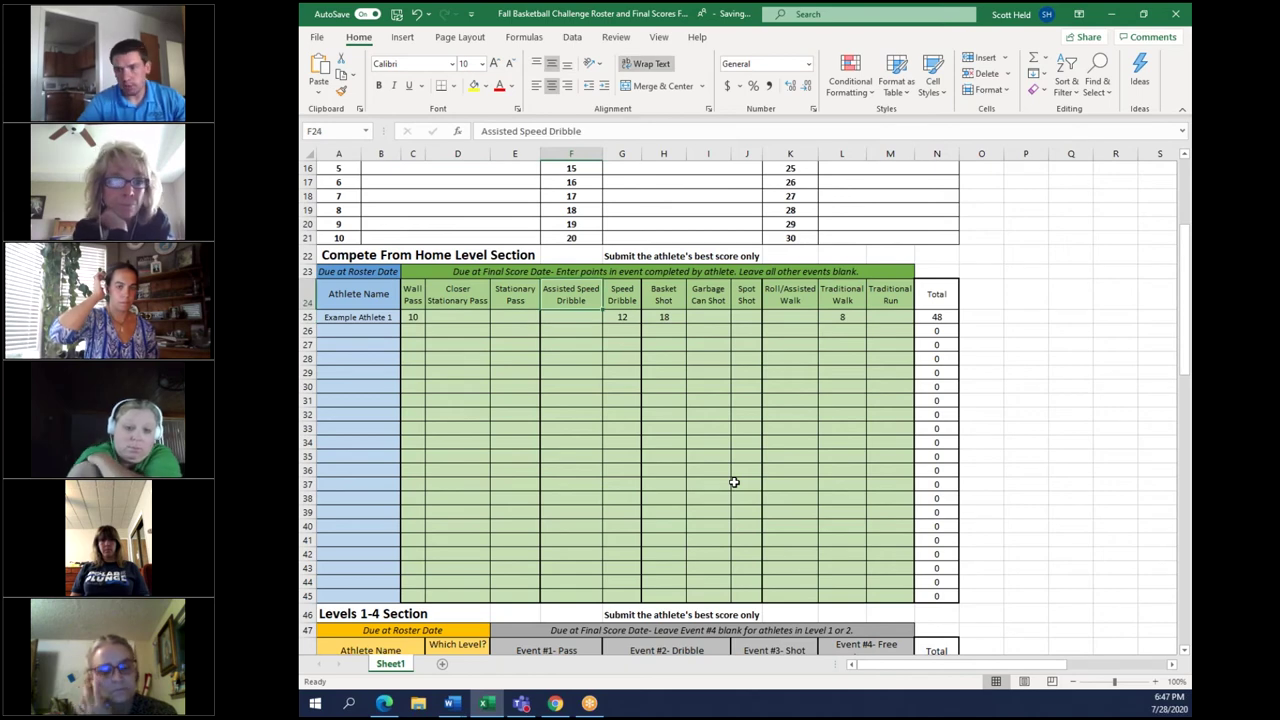
{"action": "key", "text": "Right"}
{"action": "key", "text": "Down"}
{"action": "key", "text": "Up"}
{"action": "key", "text": "Right"}
{"action": "key", "text": "Right"}
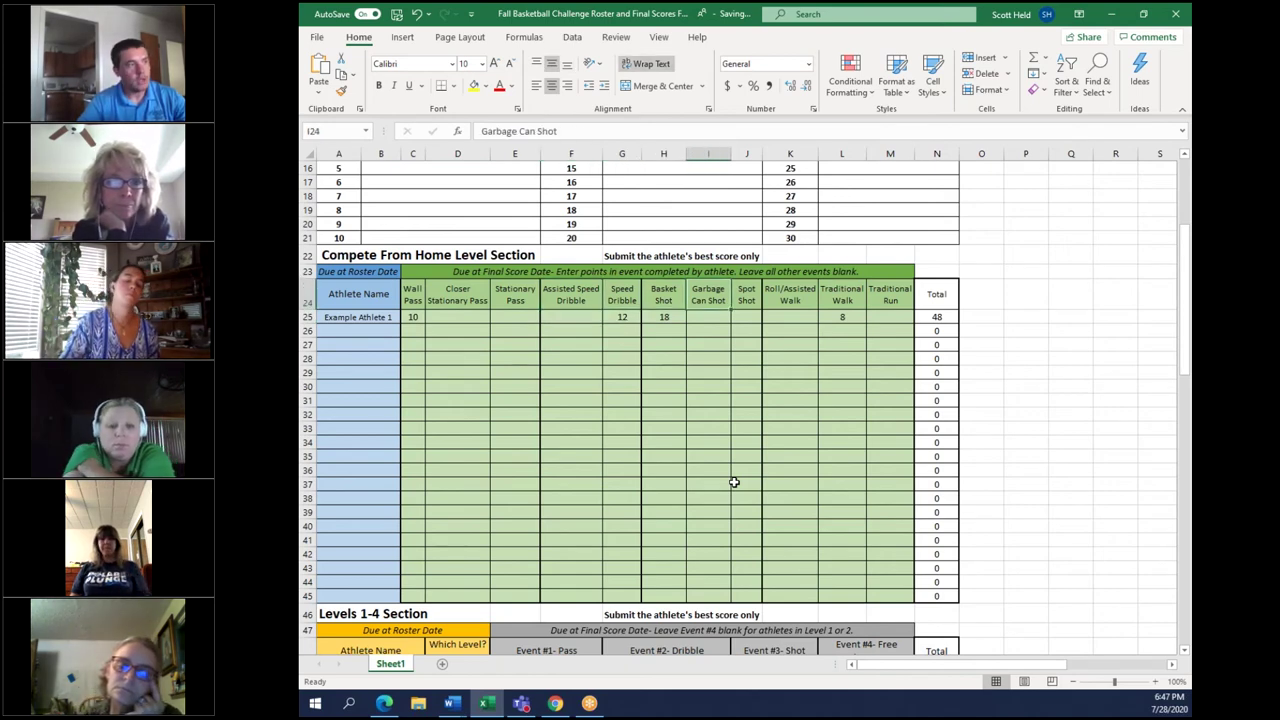
- Inspect the note above the Compete From Home events about submitting the athlete's best score only
{"action": "key", "text": "Up"}
{"action": "key", "text": "Up"}
{"action": "key", "text": "Left"}
{"action": "key", "text": "Left"}
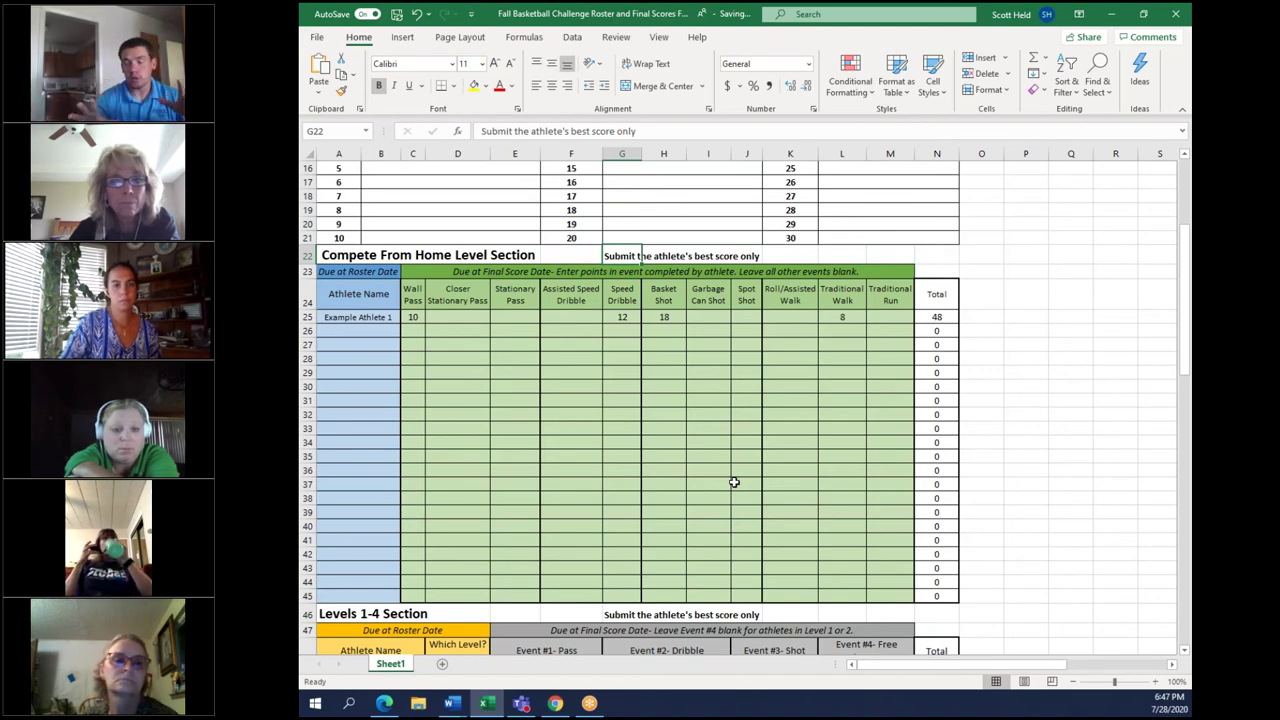
- Set Example Athlete 1's Basket Shot score to 20 and check the row's Total
{"action": "key", "text": "Down"}
{"action": "key", "text": "Down"}
{"action": "key", "text": "Down"}
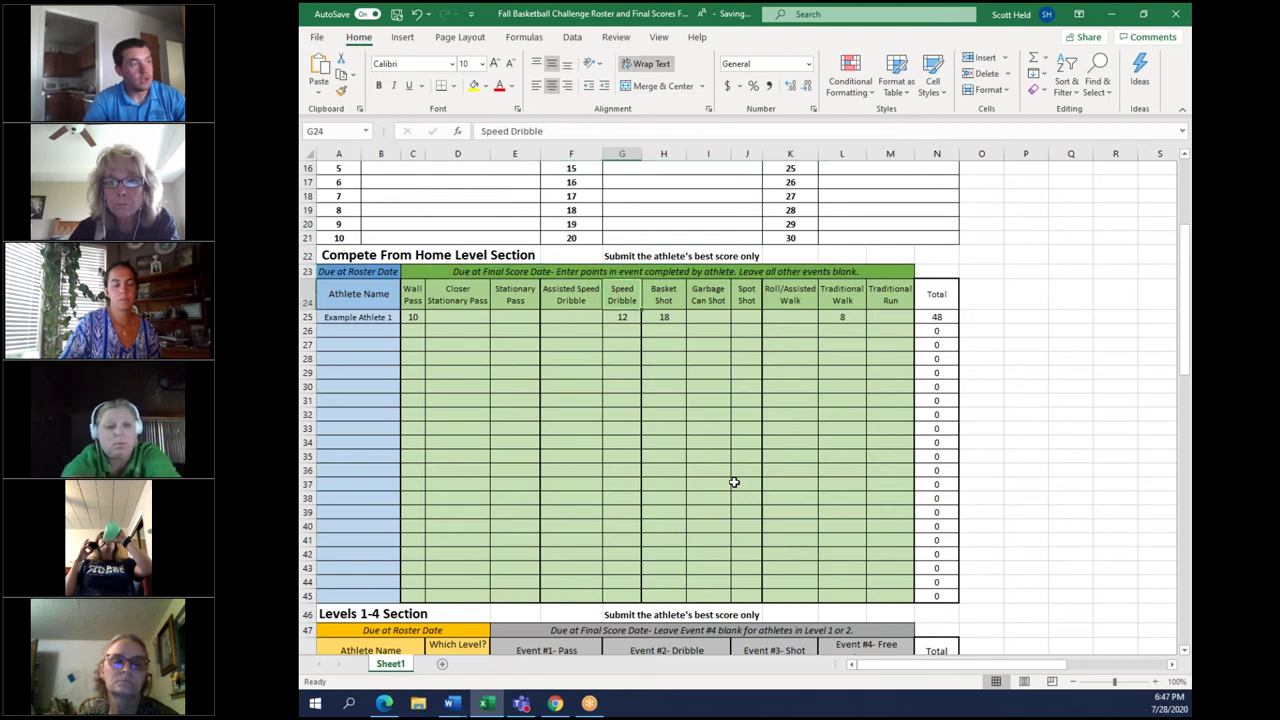
{"action": "key", "text": "Right"}
{"action": "key", "text": "BackSpace"}
{"action": "key", "text": "BackSpace"}
{"action": "type", "text": "20"}
{"action": "key", "text": "Tab"}
{"action": "key", "text": "Tab"}
{"action": "key", "text": "Tab"}
{"action": "key", "text": "Tab"}
{"action": "key", "text": "Tab"}
{"action": "key", "text": "Tab"}
- Restore Example Athlete 1's Basket Shot score to 18
{"action": "key", "text": "Left"}
{"action": "key", "text": "Left"}
{"action": "key", "text": "Left"}
{"action": "key", "text": "Left"}
{"action": "key", "text": "Left"}
{"action": "key", "text": "Left"}
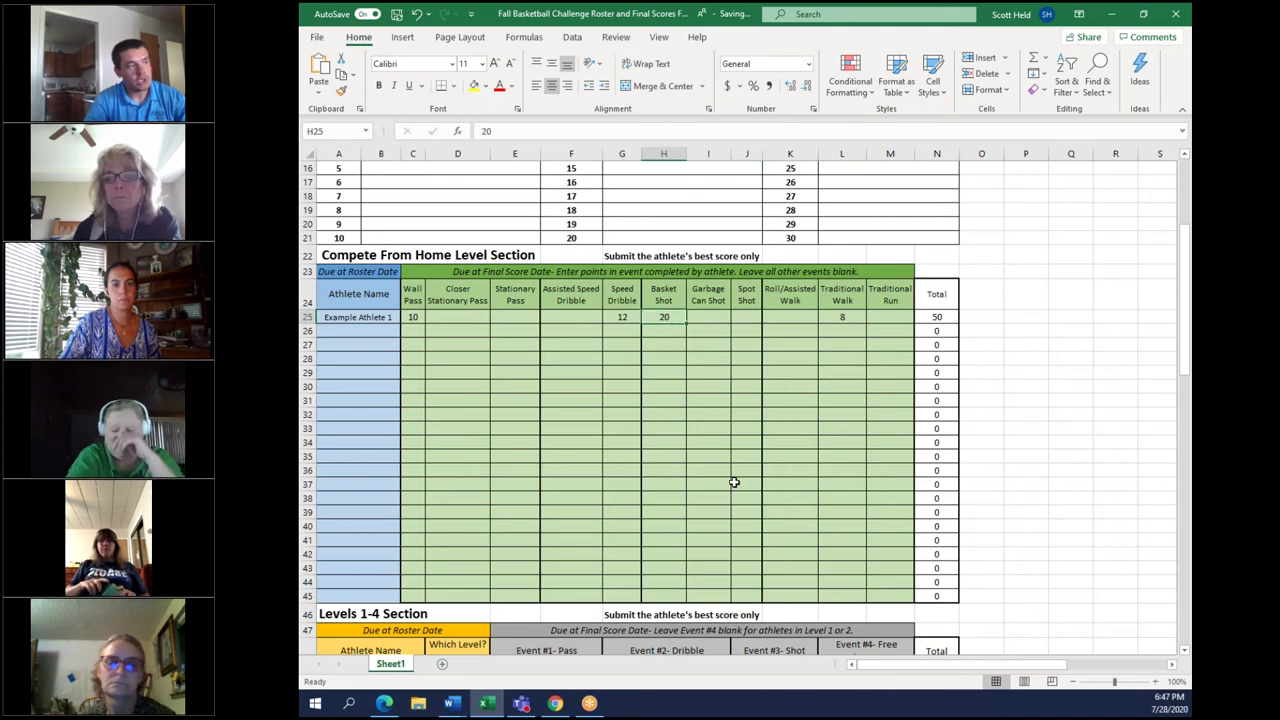
{"action": "type", "text": "18"}
{"action": "key", "text": "Return"}
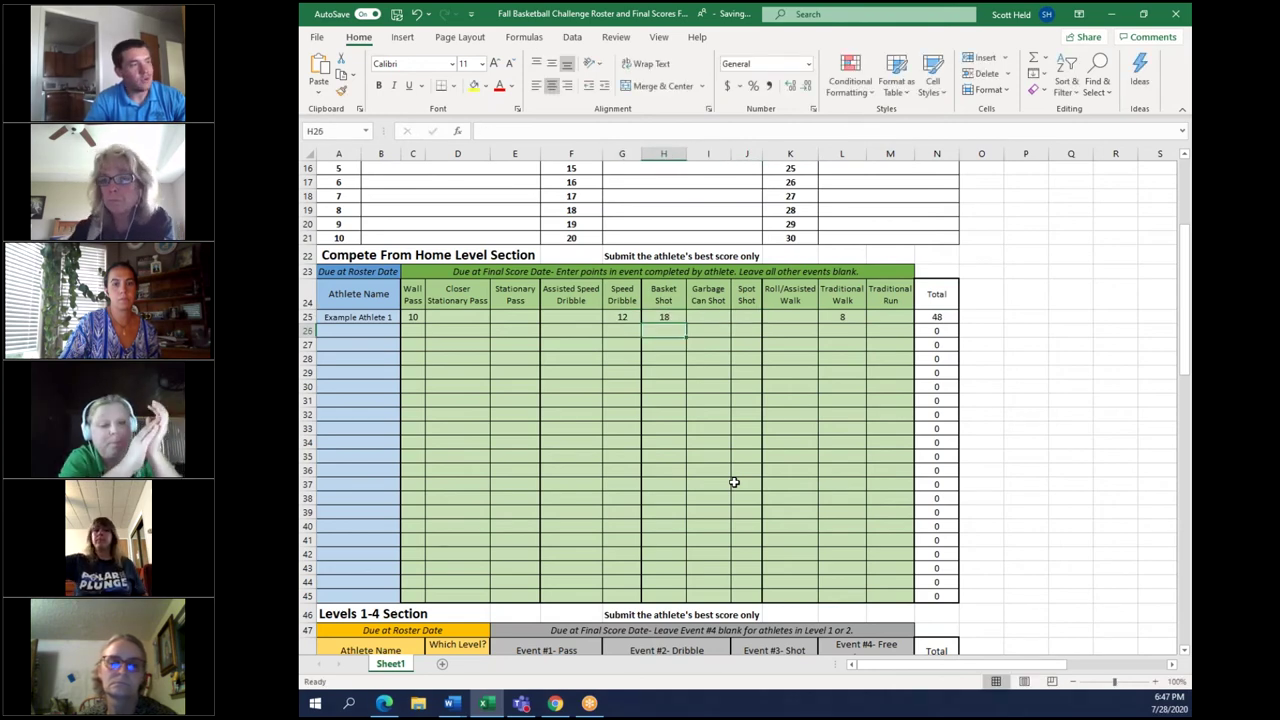
{"action": "key", "text": "Up"}
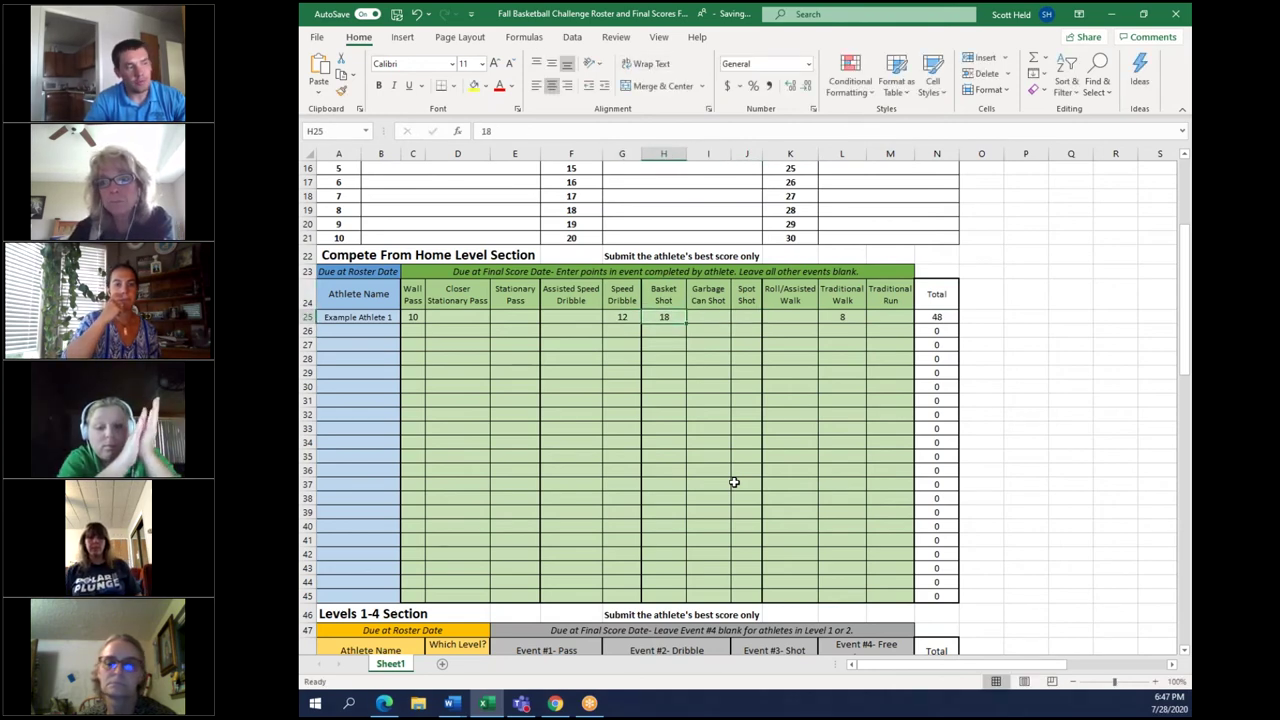
- Examine the Event #1 Pass to Event #4 Free Throw/3-Point Shot headings of the Levels 1-4 section
{"action": "key", "text": "Down"}
{"action": "key", "text": "Down"}
{"action": "key", "text": "Down"}
{"action": "key", "text": "Down"}
{"action": "key", "text": "Down"}
{"action": "key", "text": "Down"}
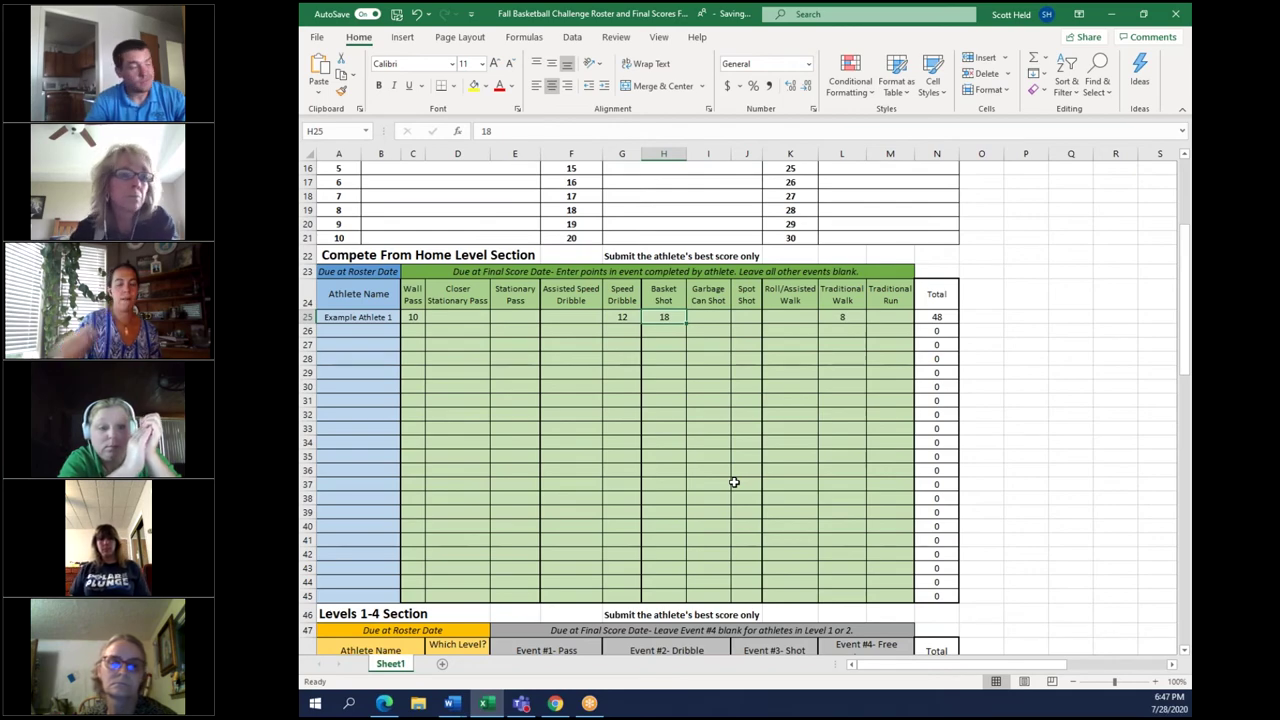
{"action": "key", "text": "Down"}
{"action": "key", "text": "Down"}
{"action": "key", "text": "Down"}
{"action": "key", "text": "Down"}
{"action": "key", "text": "Down"}
{"action": "key", "text": "Down"}
{"action": "key", "text": "Down"}
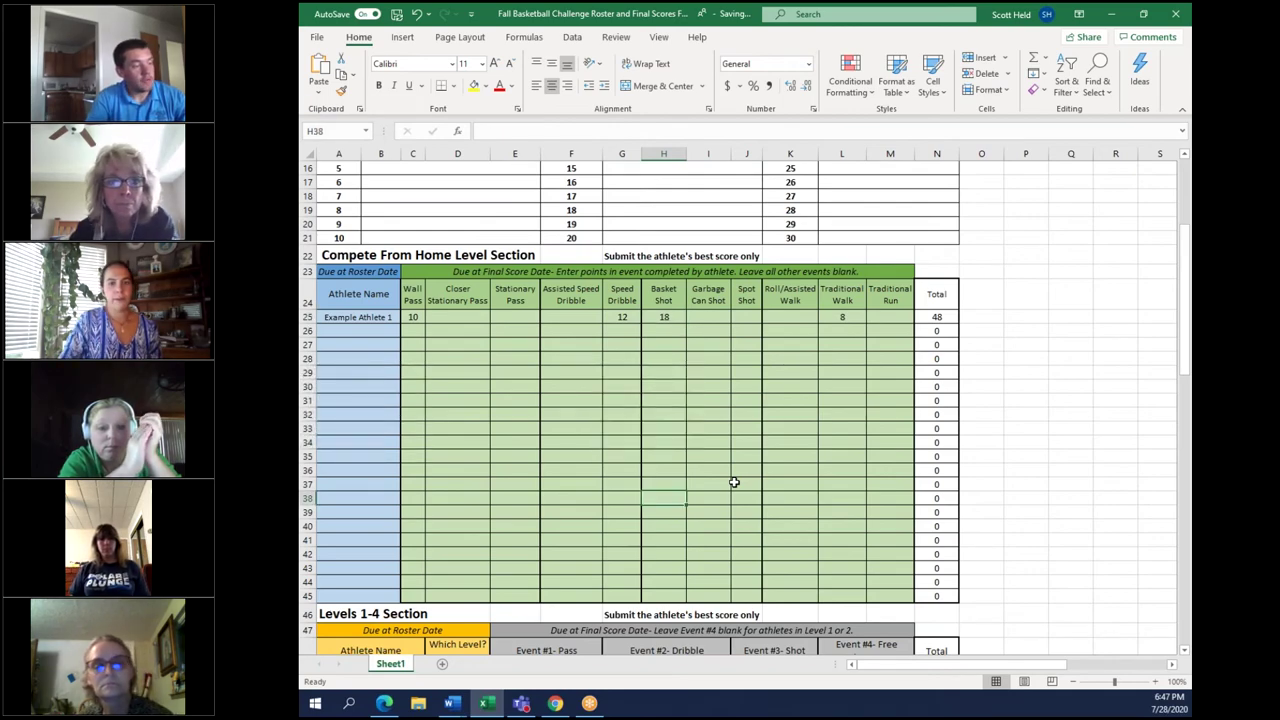
{"action": "scroll", "coordinate": [733, 482], "scroll_direction": "down", "scroll_amount": 3}
{"action": "scroll", "coordinate": [733, 482], "scroll_direction": "down", "scroll_amount": 4}
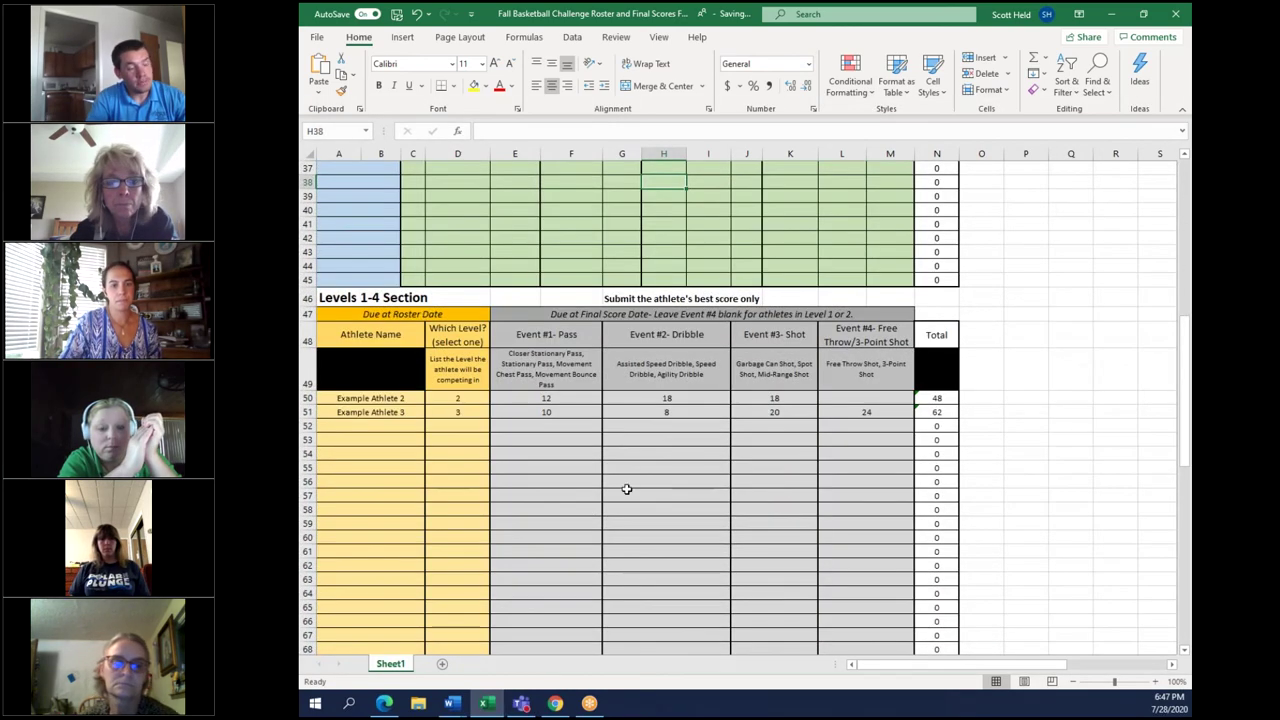
{"action": "left_click_drag", "start_coordinate": [543, 329], "coordinate": [819, 324]}
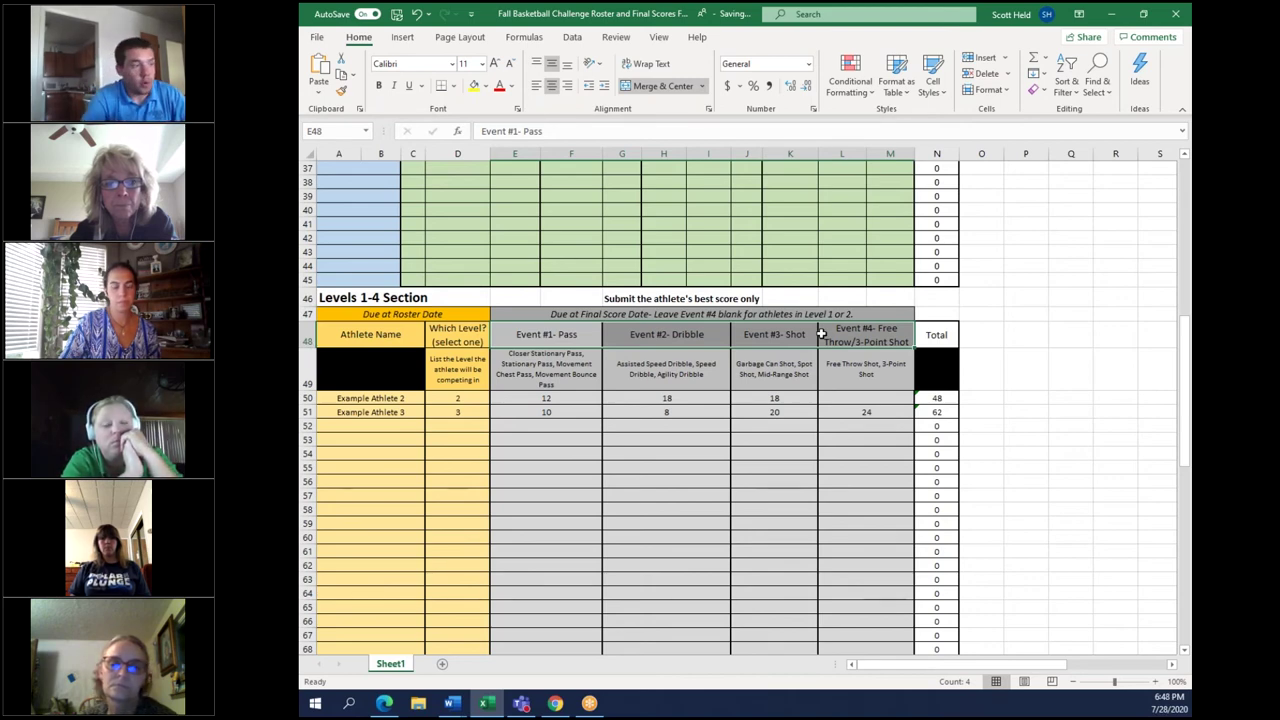
- Inspect the list of eligible skills beneath each of the four Levels 1-4 event headings
{"action": "left_click", "coordinate": [532, 366]}
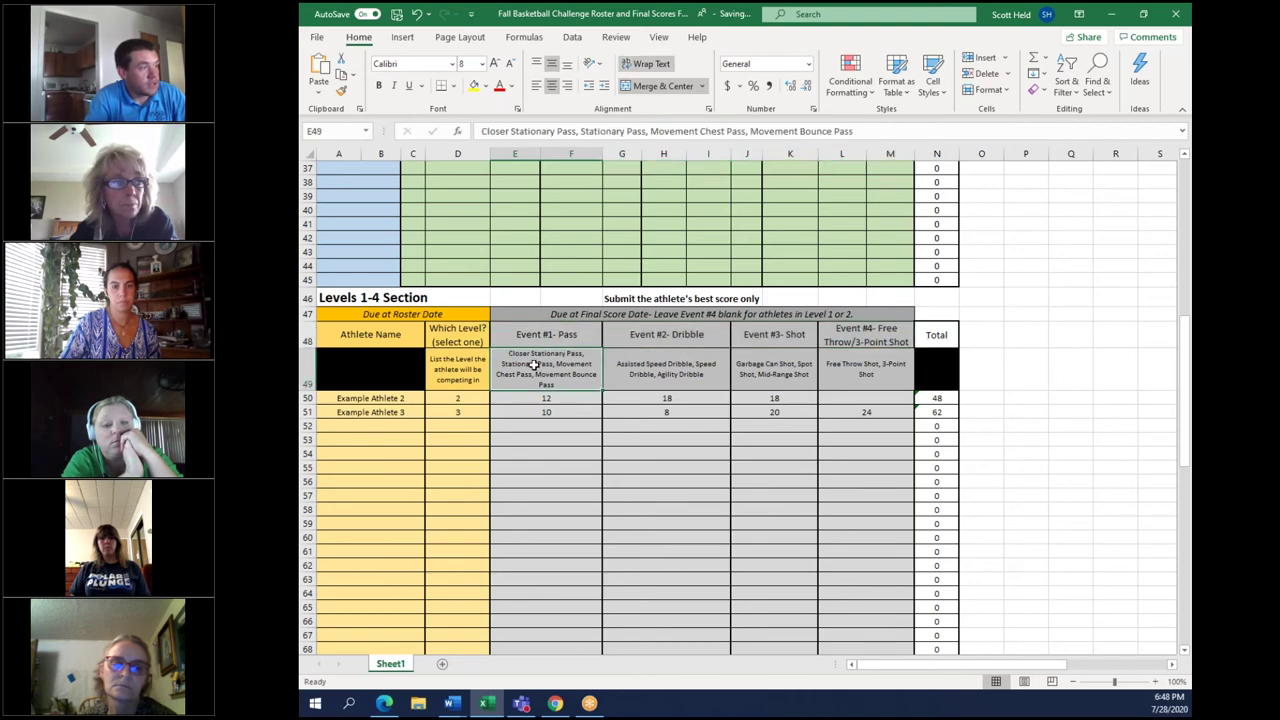
{"action": "left_click", "coordinate": [641, 373]}
{"action": "left_click", "coordinate": [785, 371]}
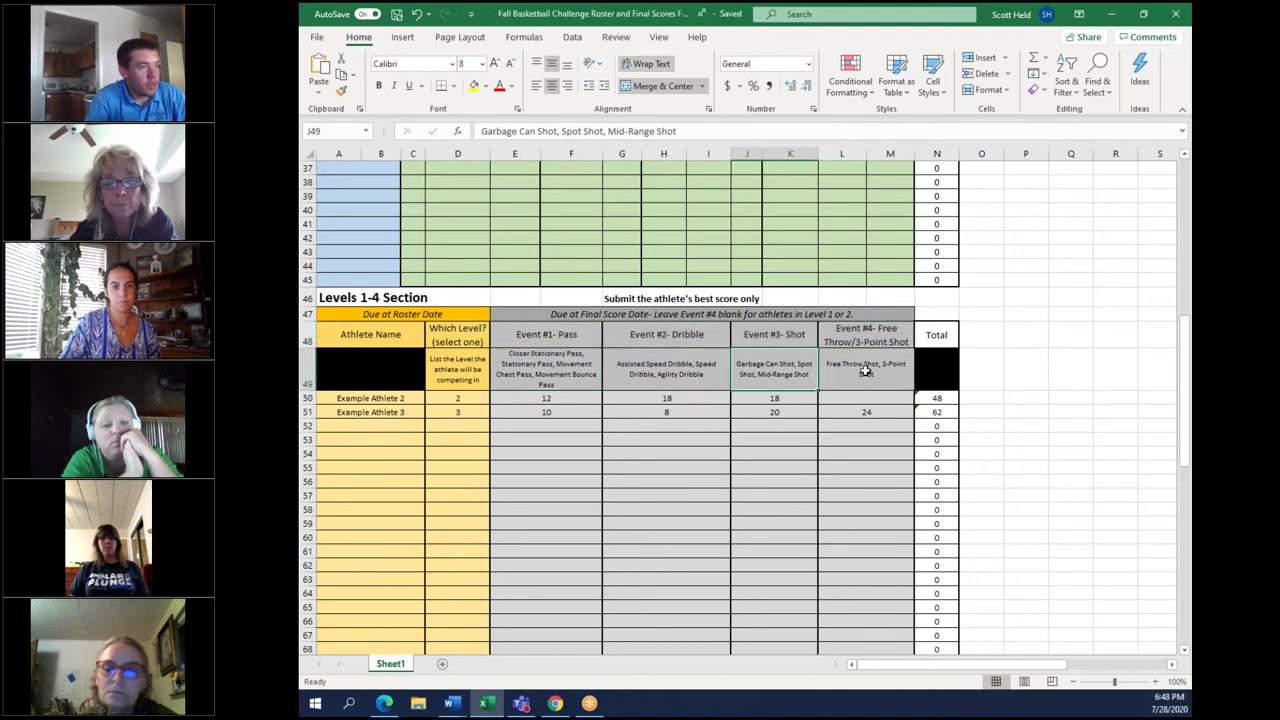
{"action": "left_click", "coordinate": [866, 371]}
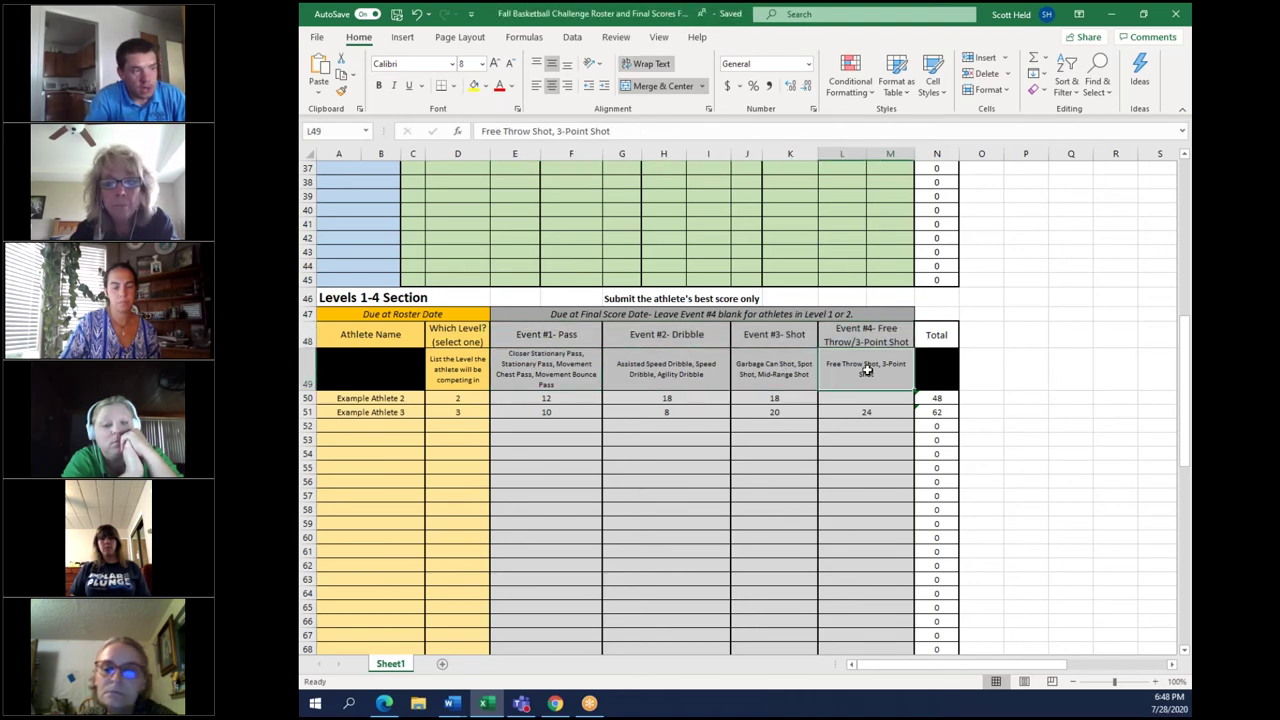
- Inspect Example Athlete 2's level and Event #1 Pass score in the Levels 1-4 section
{"action": "left_click", "coordinate": [543, 399]}
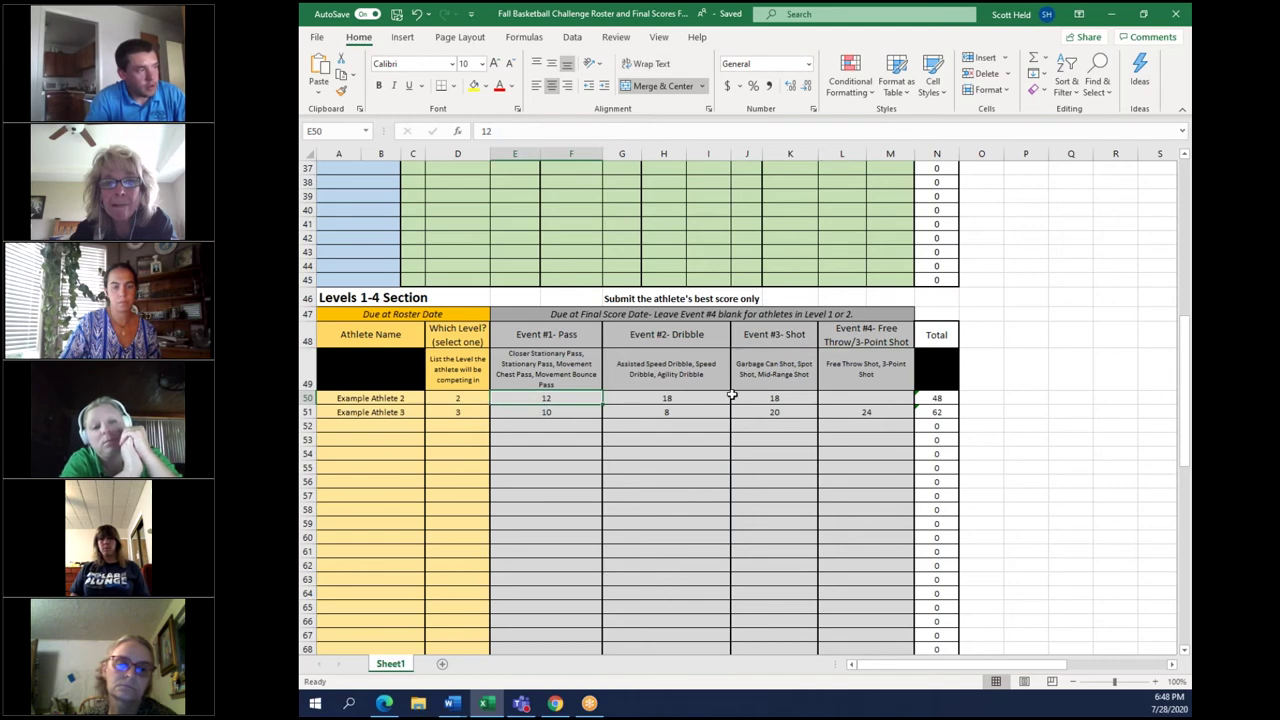
{"action": "key", "text": "Left"}
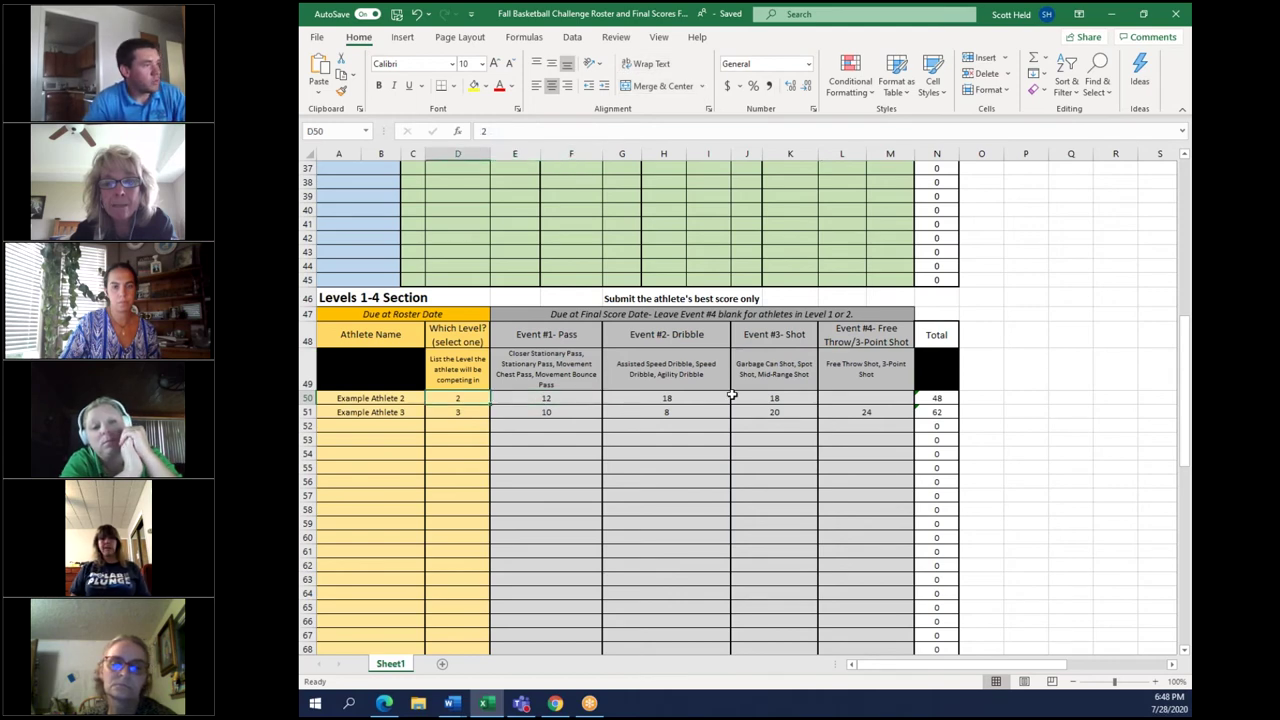
{"action": "key", "text": "Right"}
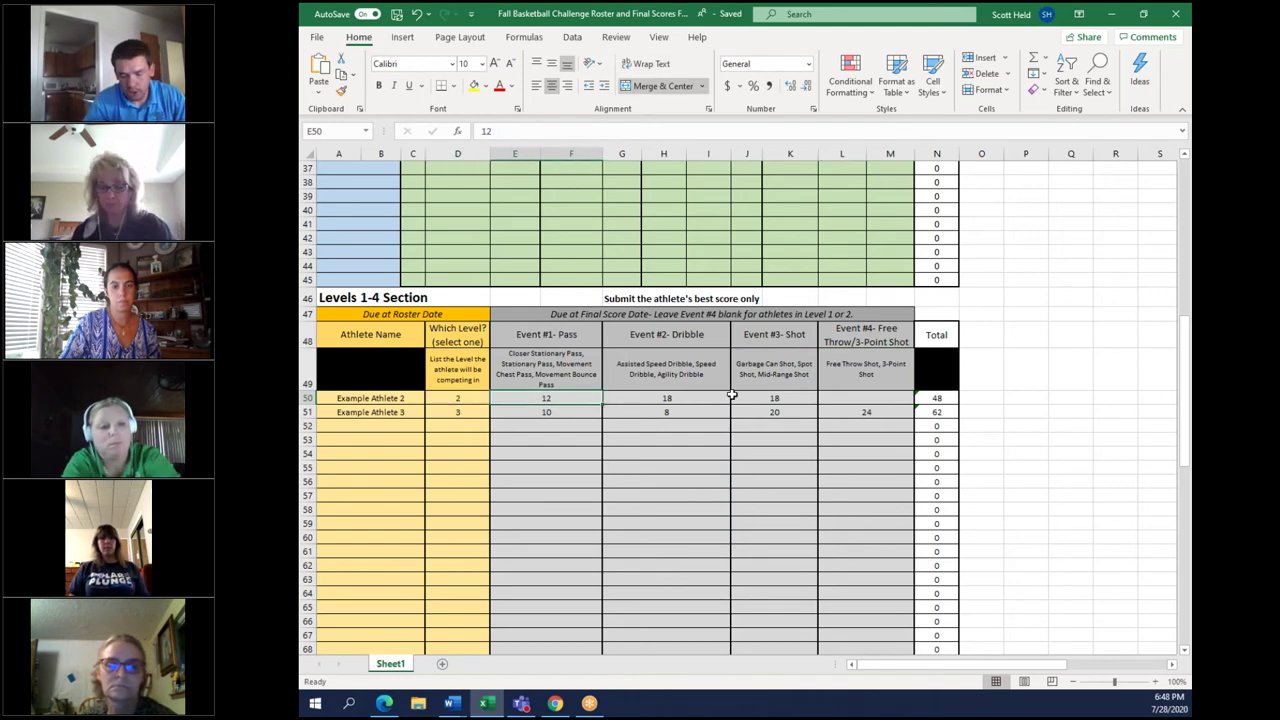
- Set Example Athlete 2's Event #1 Pass score to 10 in the Levels 1-4 section
{"action": "type", "text": "10"}
{"action": "key", "text": "Return"}
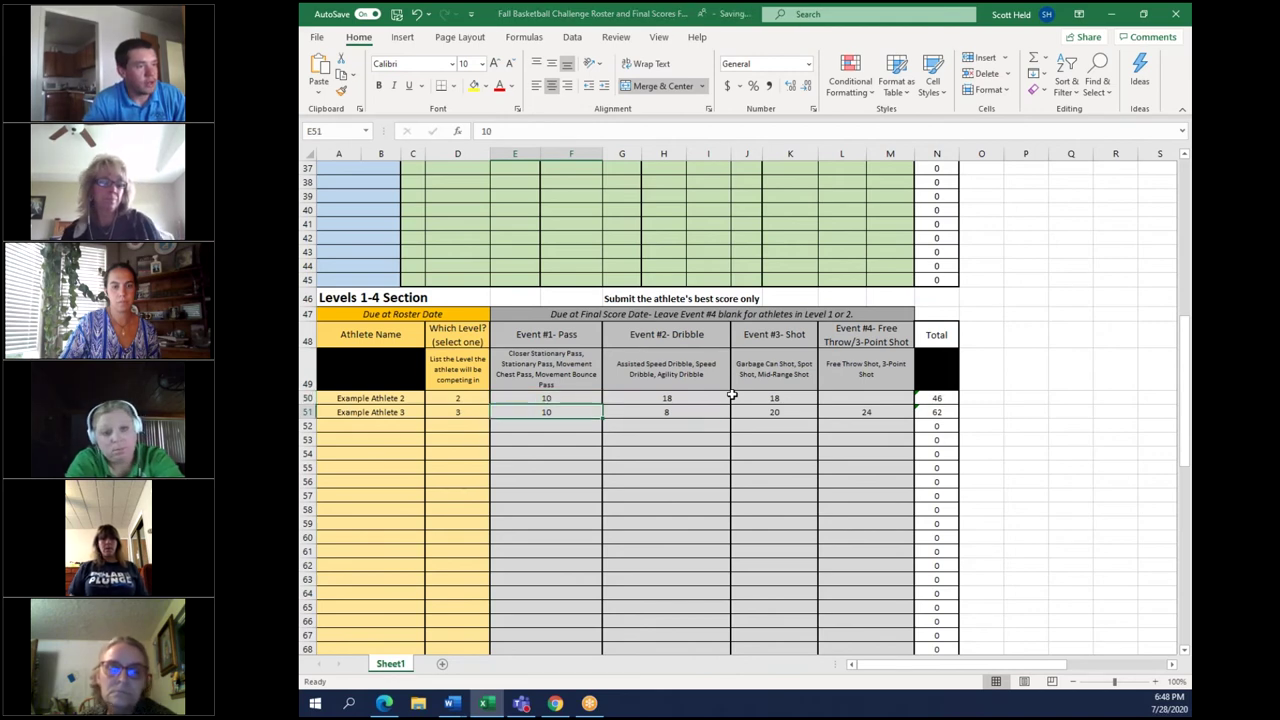
- Set Example Athlete 2's Event #1 Pass score to 12
{"action": "key", "text": "Right"}
{"action": "key", "text": "Right"}
{"action": "key", "text": "Right"}
{"action": "key", "text": "Right"}
{"action": "key", "text": "Up"}
{"action": "key", "text": "Left"}
{"action": "key", "text": "Left"}
{"action": "key", "text": "Left"}
{"action": "key", "text": "Left"}
{"action": "key", "text": "Left"}
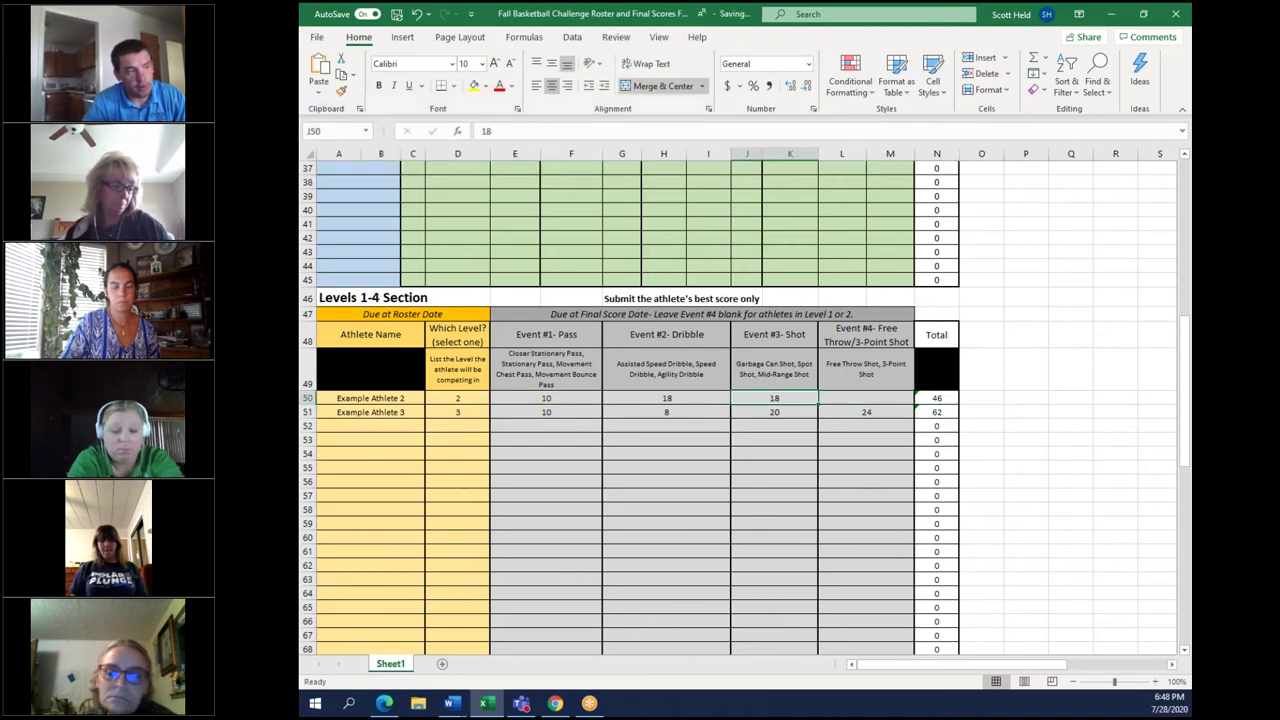
{"action": "key", "text": "Right"}
{"action": "type", "text": "12"}
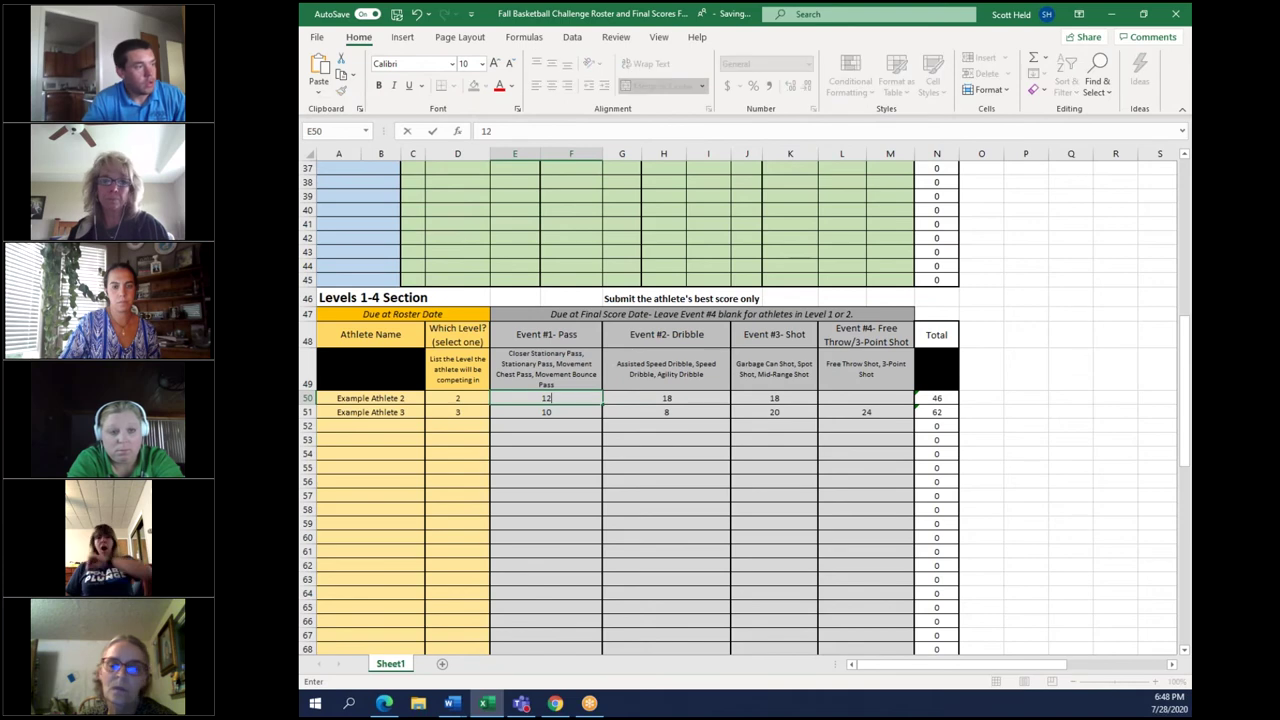
{"action": "key", "text": "Right"}
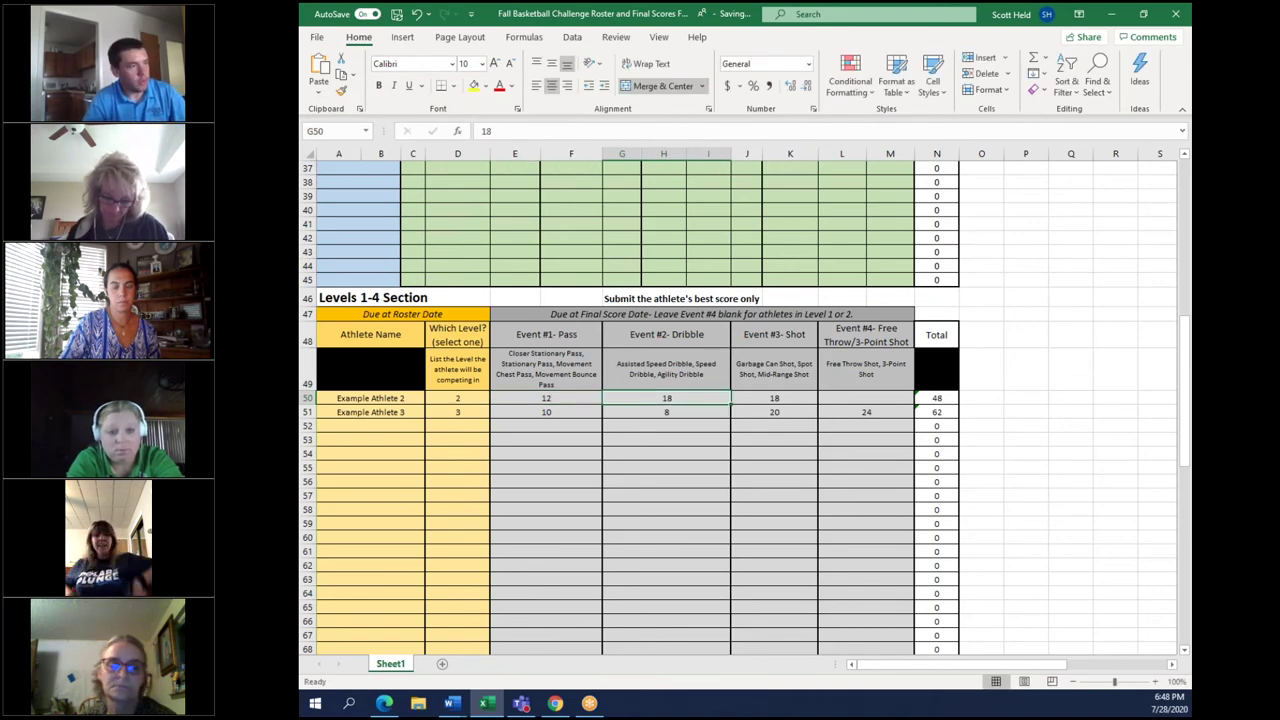
- Set Example Athlete 2's Event #2 Dribble score to 20 and Event #3 Shot score to 13
{"action": "type", "text": "20"}
{"action": "key", "text": "Right"}
{"action": "type", "text": "13"}
{"action": "key", "text": "Right"}
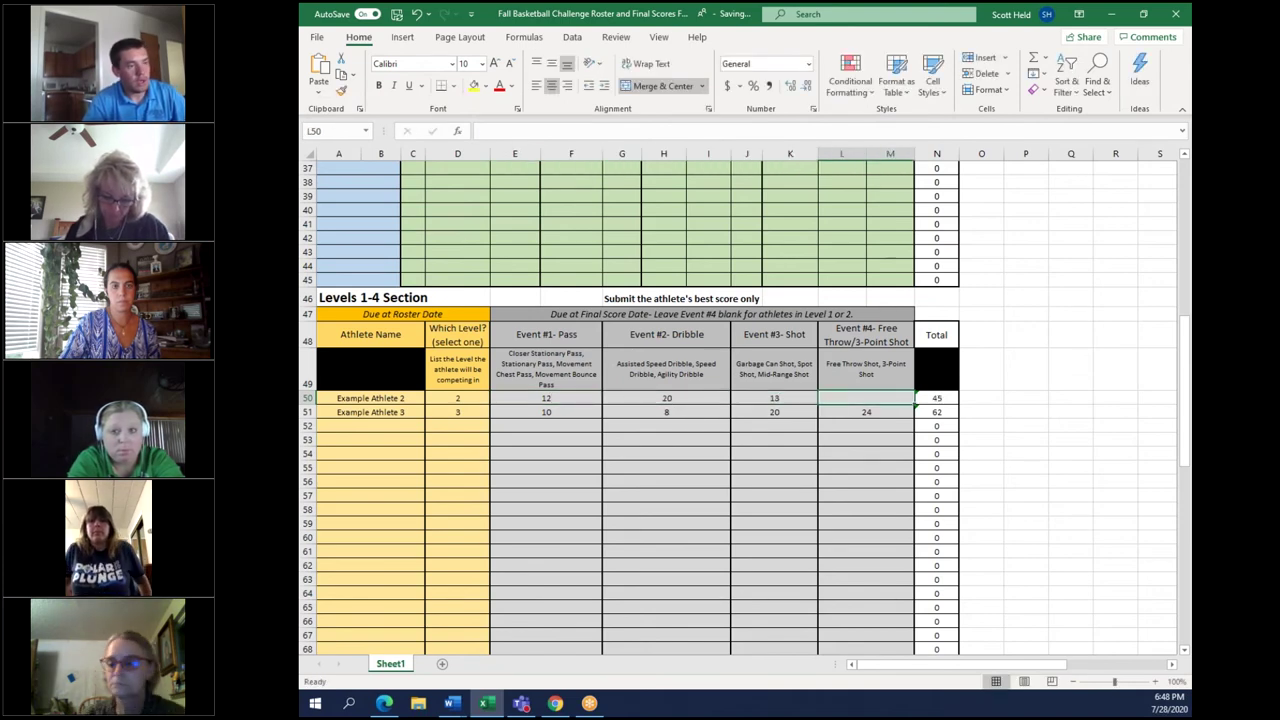
{"action": "key", "text": "Right"}
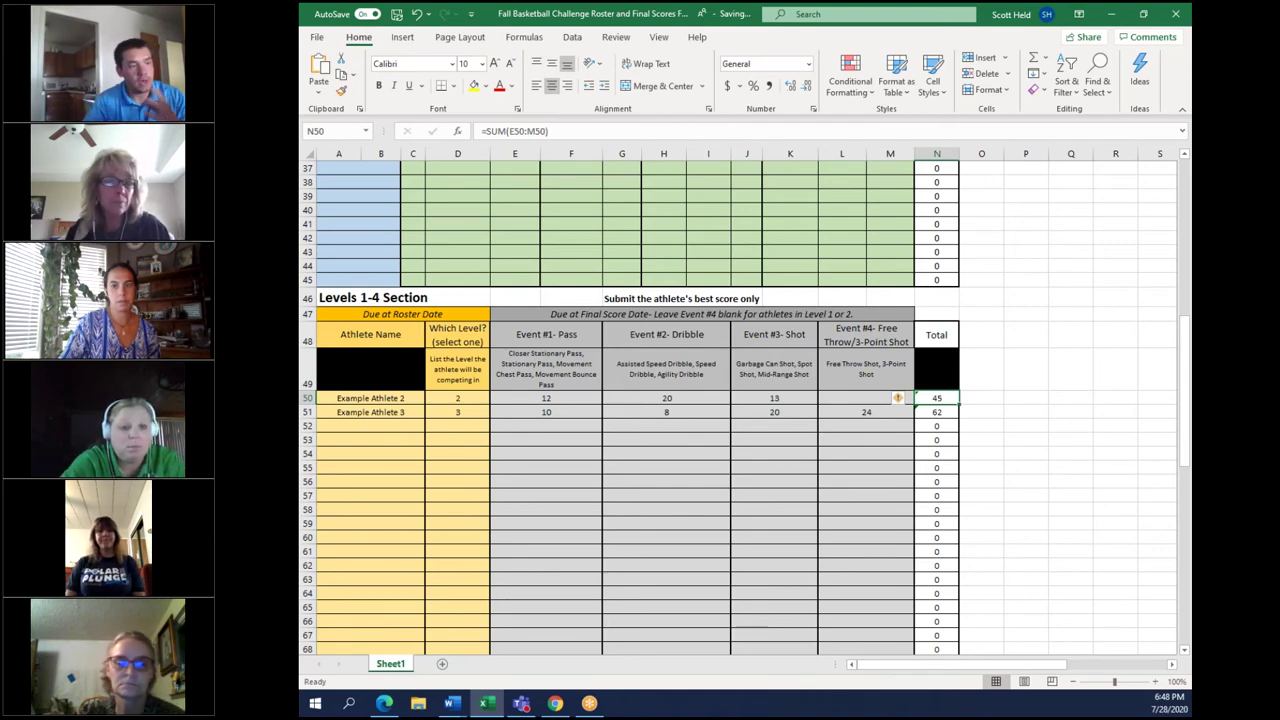
- Change Example Athlete 2's Event #3 Shot score to 16
{"action": "key", "text": "Left"}
{"action": "key", "text": "Left"}
{"action": "key", "text": "Left"}
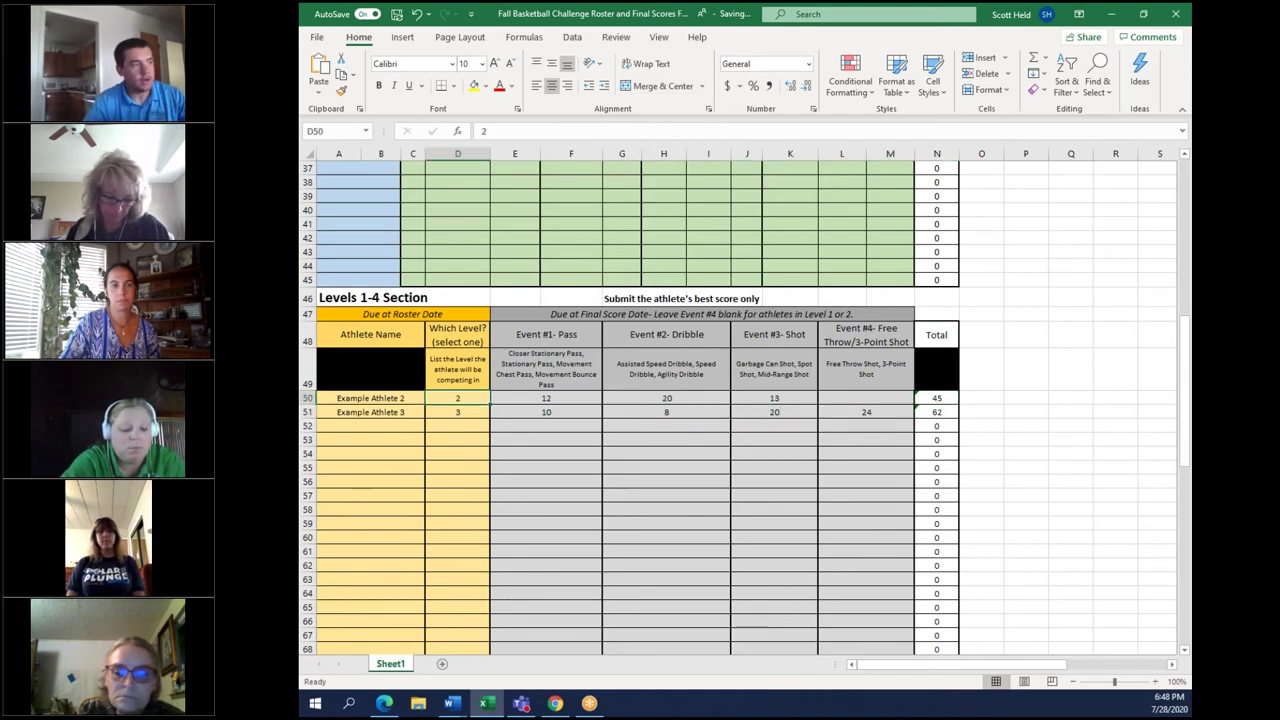
{"action": "key", "text": "Right"}
{"action": "type", "text": "16"}
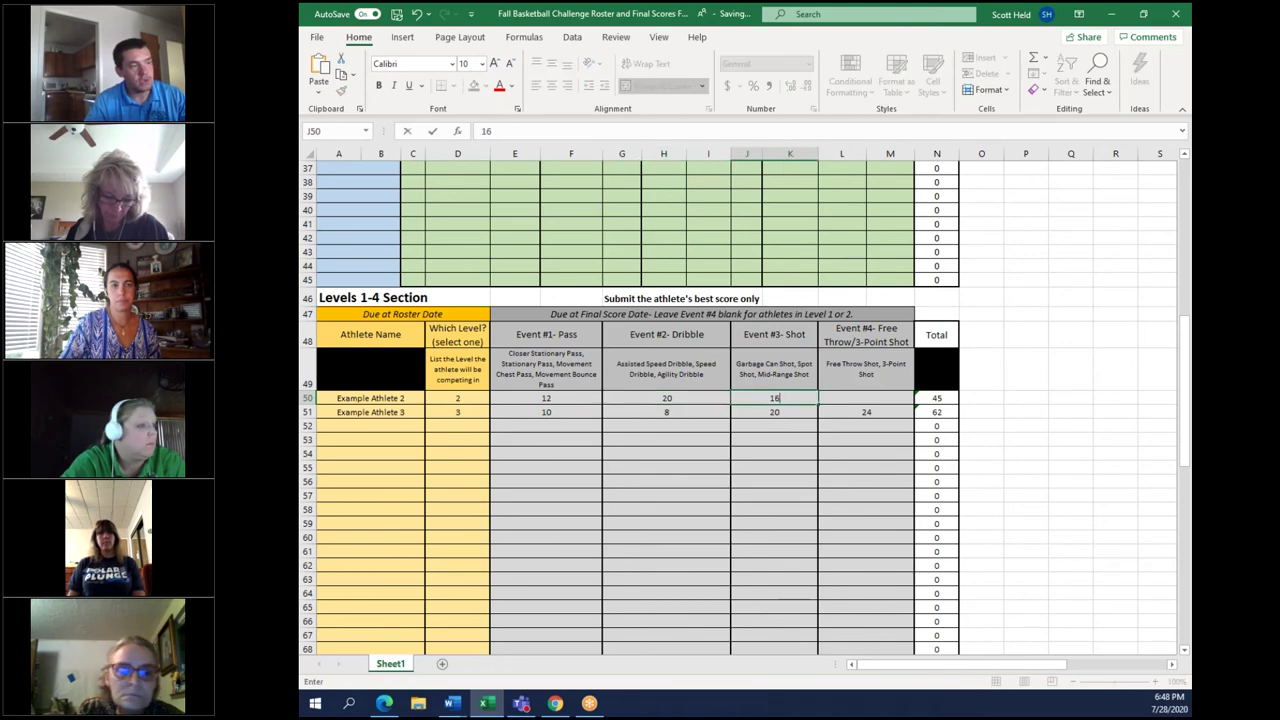
{"action": "key", "text": "Return"}
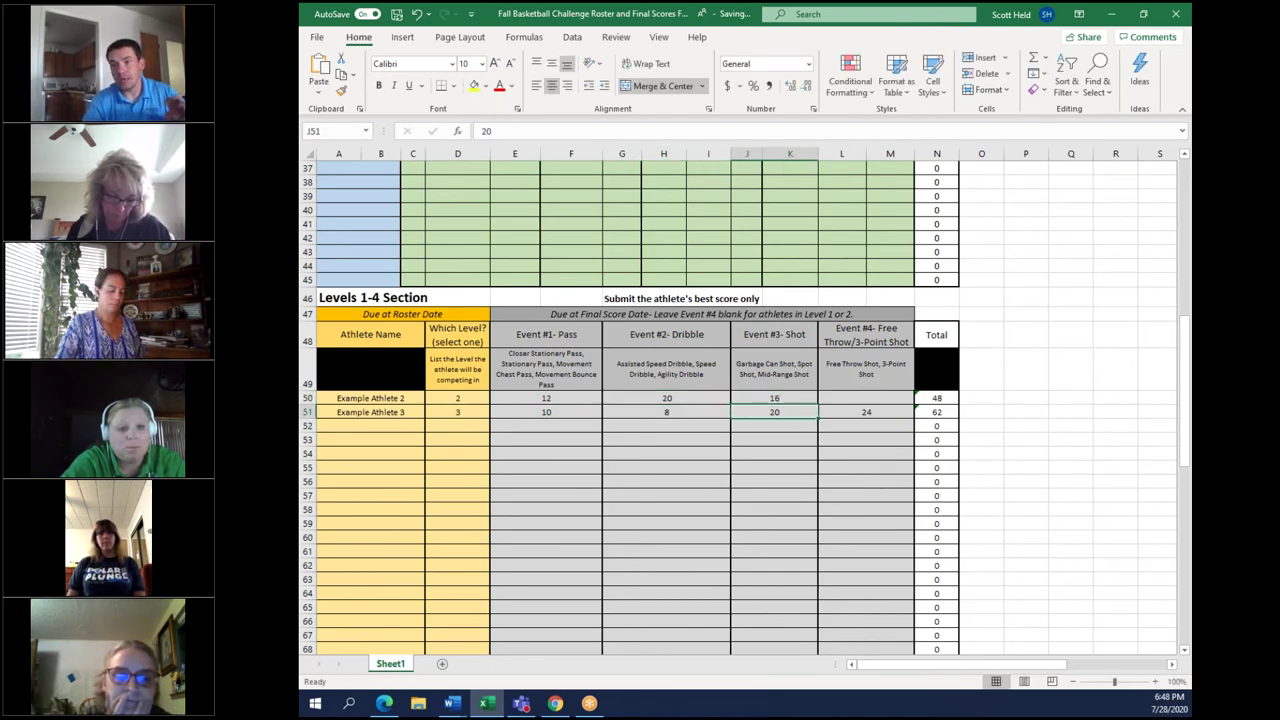
- Examine the Final Score Date note about Event #4 and Example Athlete 2's Event #4 cell
{"action": "key", "text": "Up"}
{"action": "key", "text": "Up"}
{"action": "key", "text": "Up"}
{"action": "key", "text": "Up"}
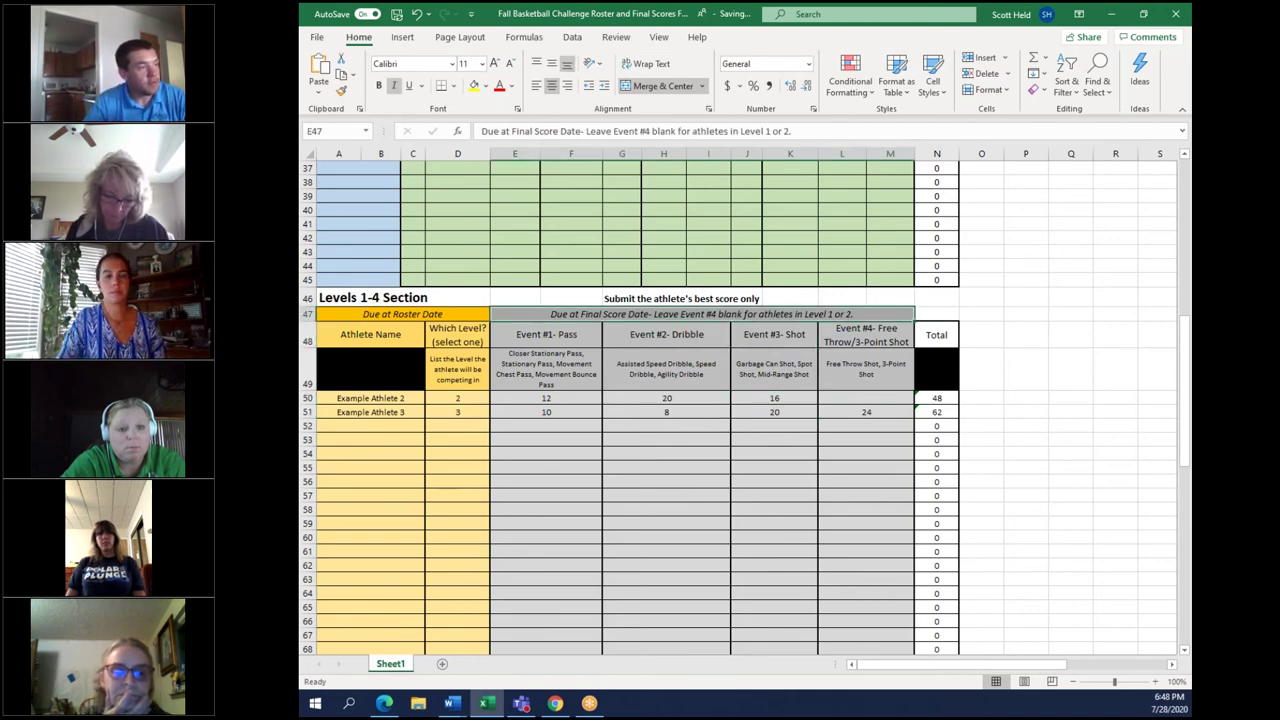
{"action": "key", "text": "Down"}
{"action": "key", "text": "Down"}
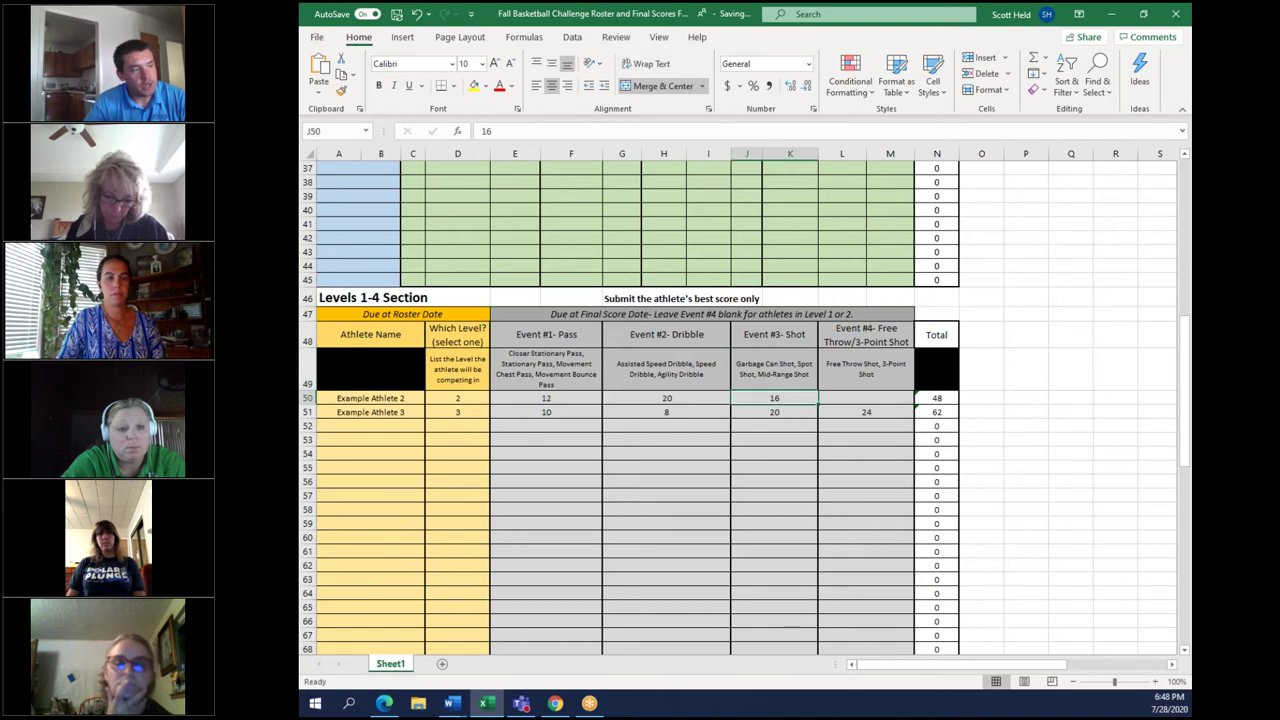
{"action": "key", "text": "Right"}
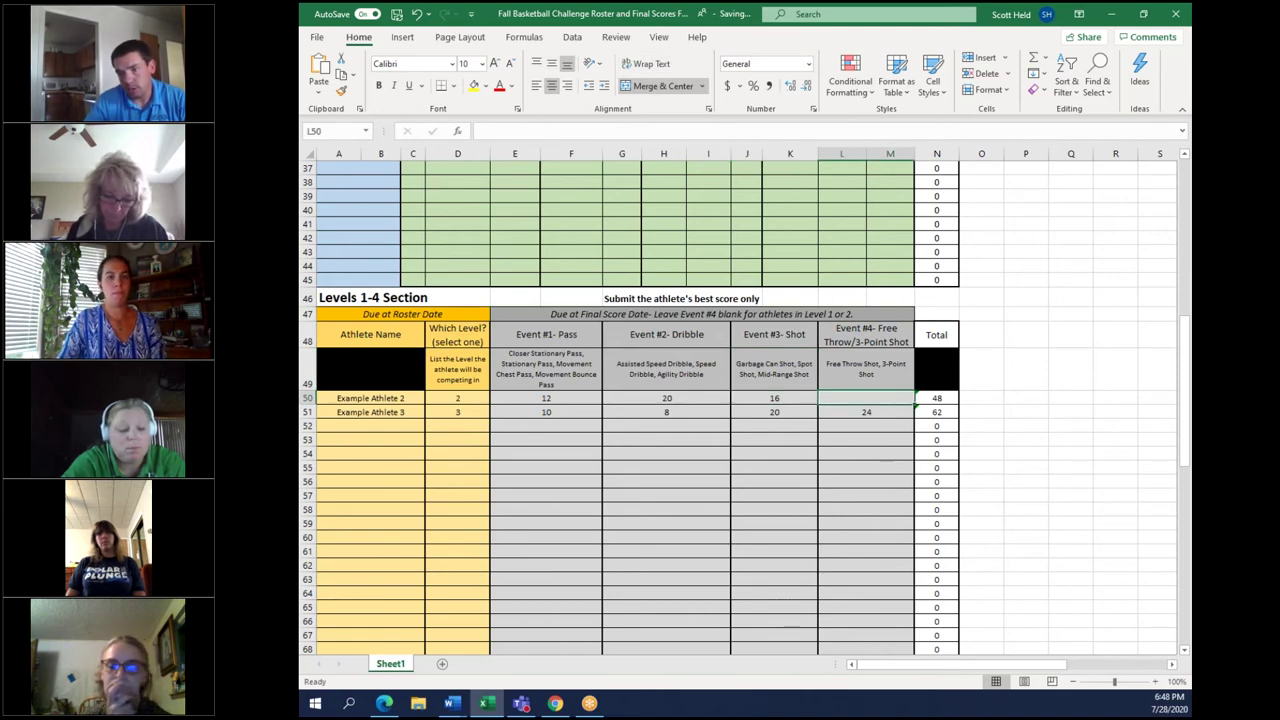
- Inspect Example Athlete 3's row from the Event #4 score back to the athlete name
{"action": "left_click", "coordinate": [866, 412]}
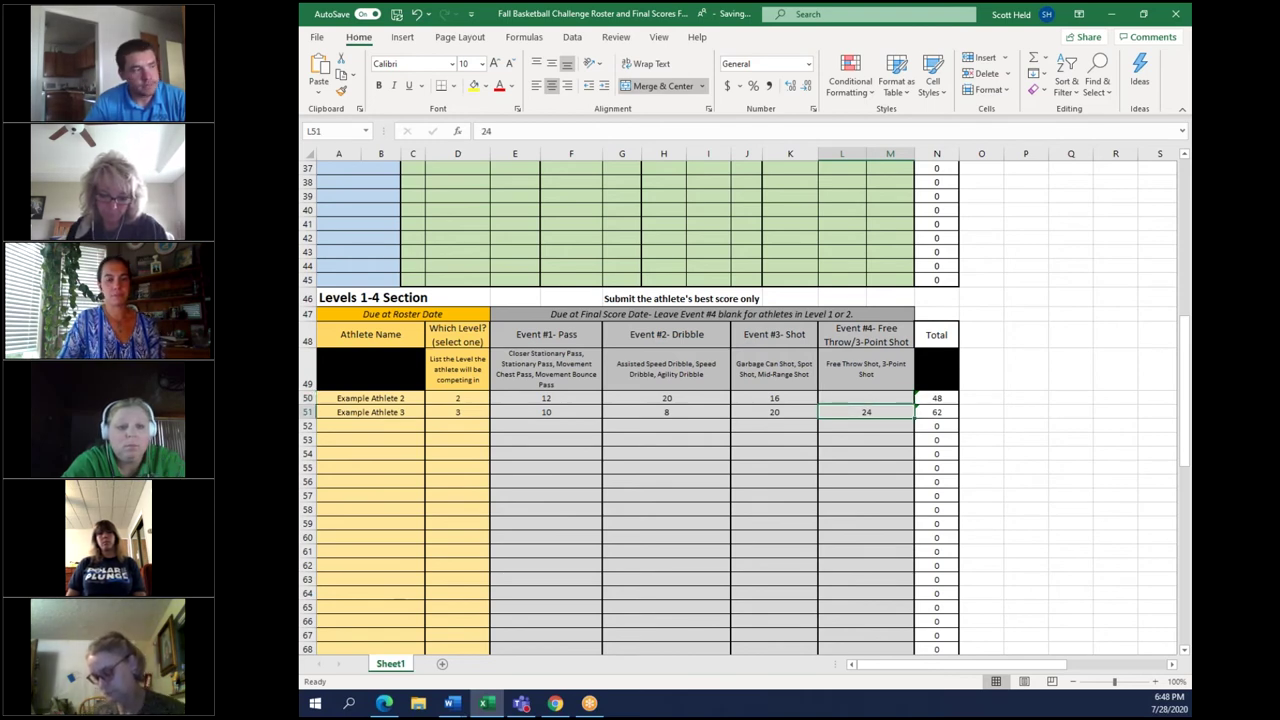
{"action": "key", "text": "Left"}
{"action": "key", "text": "Left"}
{"action": "key", "text": "Left"}
{"action": "key", "text": "Left"}
{"action": "key", "text": "Left"}
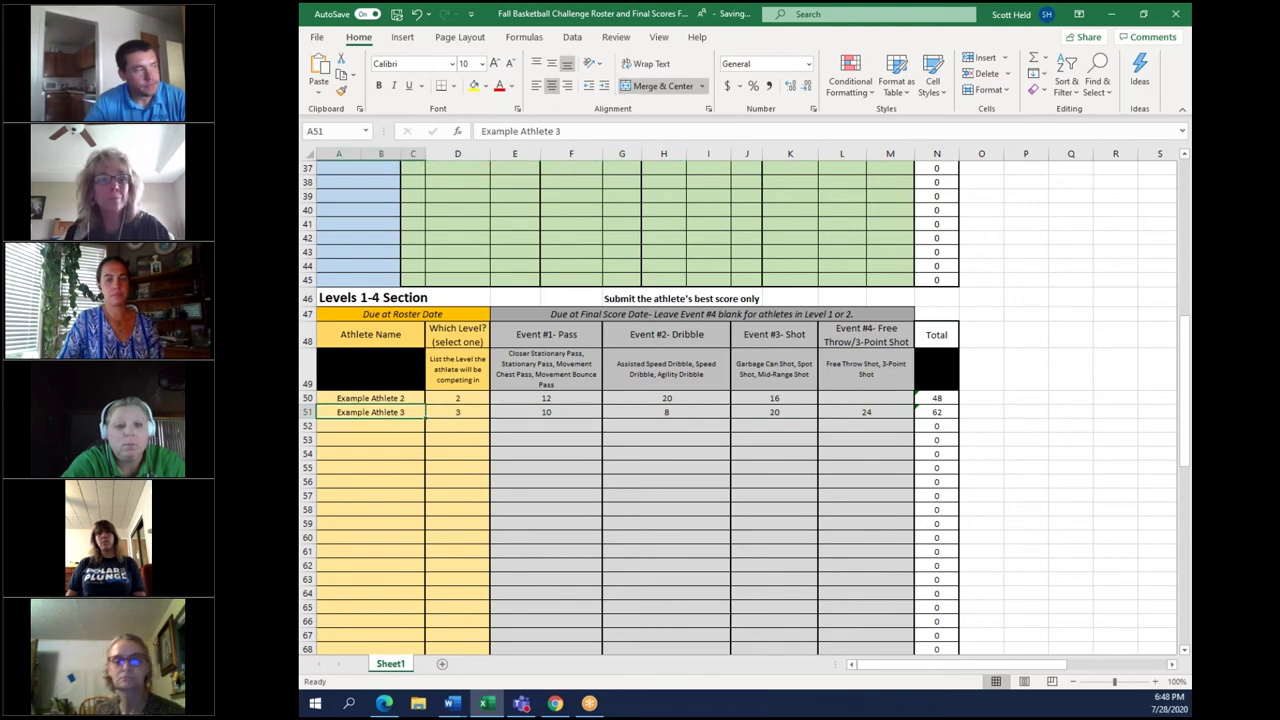
- Return to the beginning of the roster form and view its contact fields and Volunteer Section
{"action": "key", "text": "Up"}
{"action": "key", "text": "Up"}
{"action": "key", "text": "Up"}
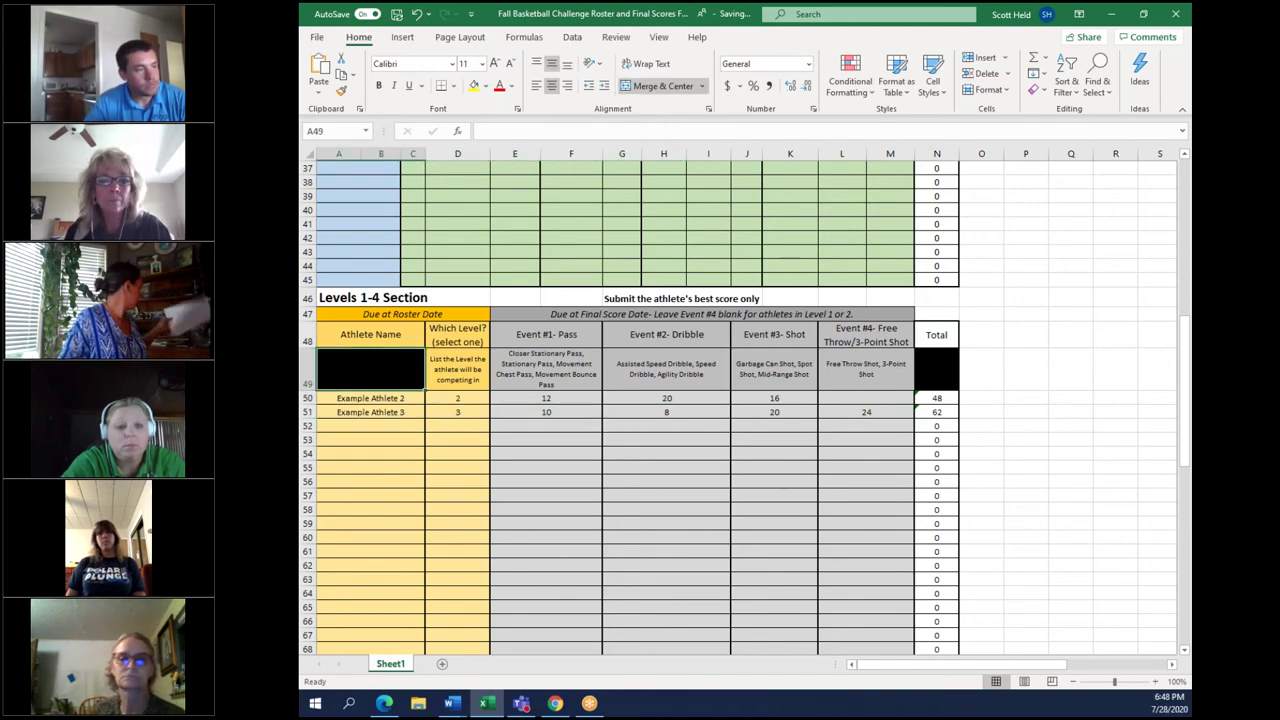
{"action": "key", "text": "Up"}
{"action": "key", "text": "Up"}
{"action": "key", "text": "Up"}
{"action": "key", "text": "Up"}
{"action": "key", "text": "Up"}
{"action": "key", "text": "Up"}
{"action": "key", "text": "Up"}
{"action": "key", "text": "Up"}
{"action": "key", "text": "Up"}
{"action": "key", "text": "Up"}
{"action": "key", "text": "Up"}
{"action": "key", "text": "Up"}
{"action": "key", "text": "Up"}
{"action": "key", "text": "Up"}
{"action": "key", "text": "Up"}
{"action": "key", "text": "Up"}
{"action": "key", "text": "Up"}
{"action": "key", "text": "Up"}
{"action": "key", "text": "Up"}
{"action": "key", "text": "Up"}
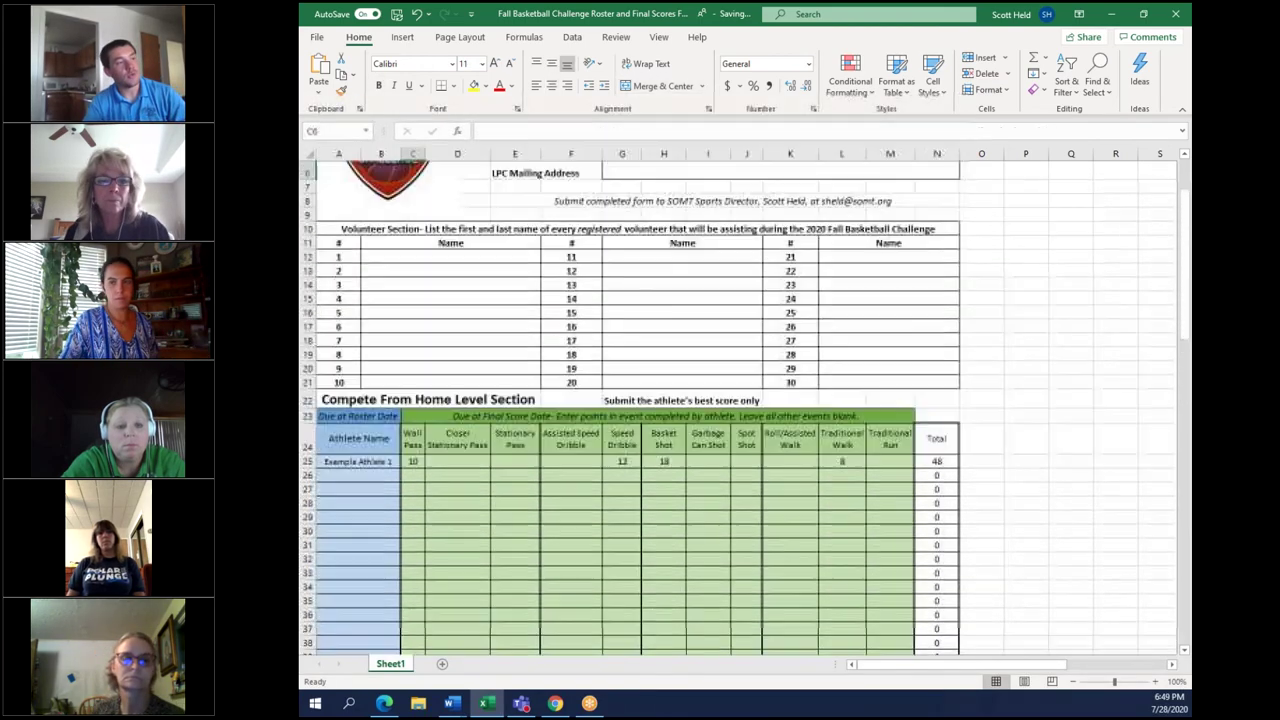
{"action": "key", "text": "Down"}
{"action": "key", "text": "Down"}
{"action": "key", "text": "Down"}
{"action": "key", "text": "Down"}
{"action": "key", "text": "Down"}
{"action": "key", "text": "Down"}
{"action": "key", "text": "Down"}
{"action": "key", "text": "Down"}
{"action": "key", "text": "Down"}
{"action": "key", "text": "Down"}
{"action": "key", "text": "Down"}
{"action": "key", "text": "Down"}
{"action": "key", "text": "Down"}
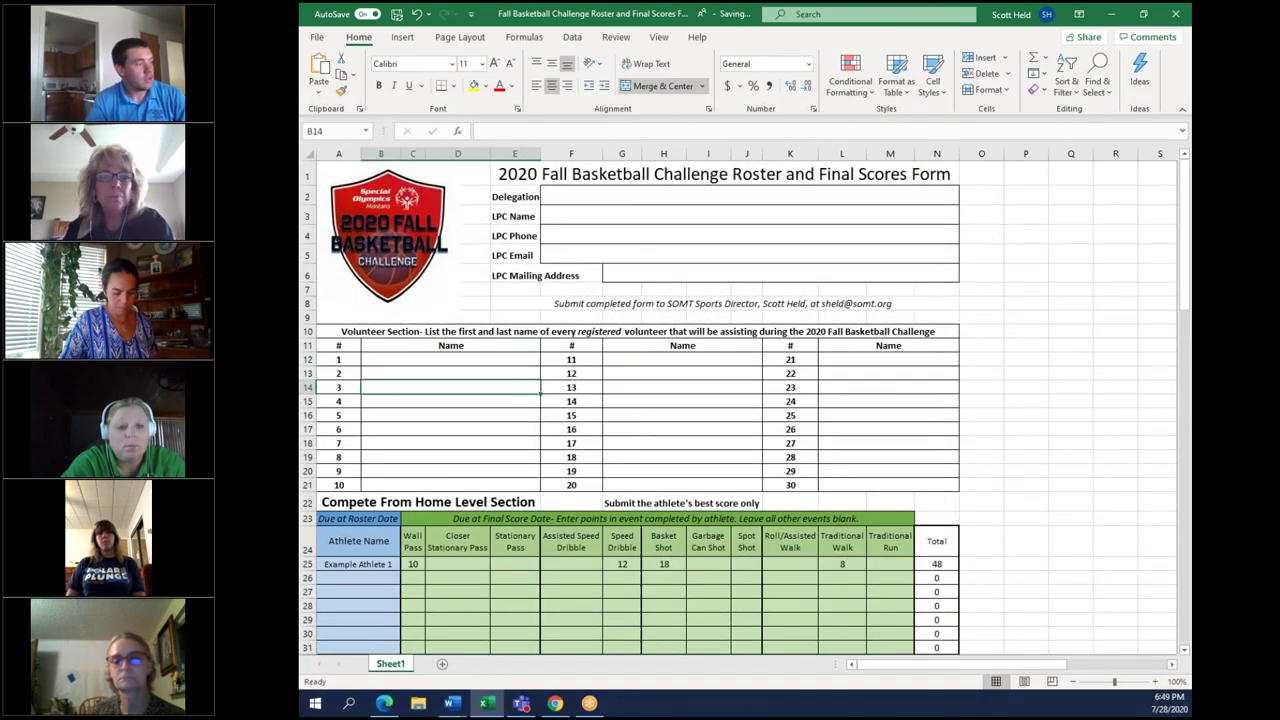
- Review the Compete From Home and Levels 1-4 sections once more and return to the form's heading
{"action": "scroll", "coordinate": [443, 337], "scroll_direction": "down", "scroll_amount": 5}
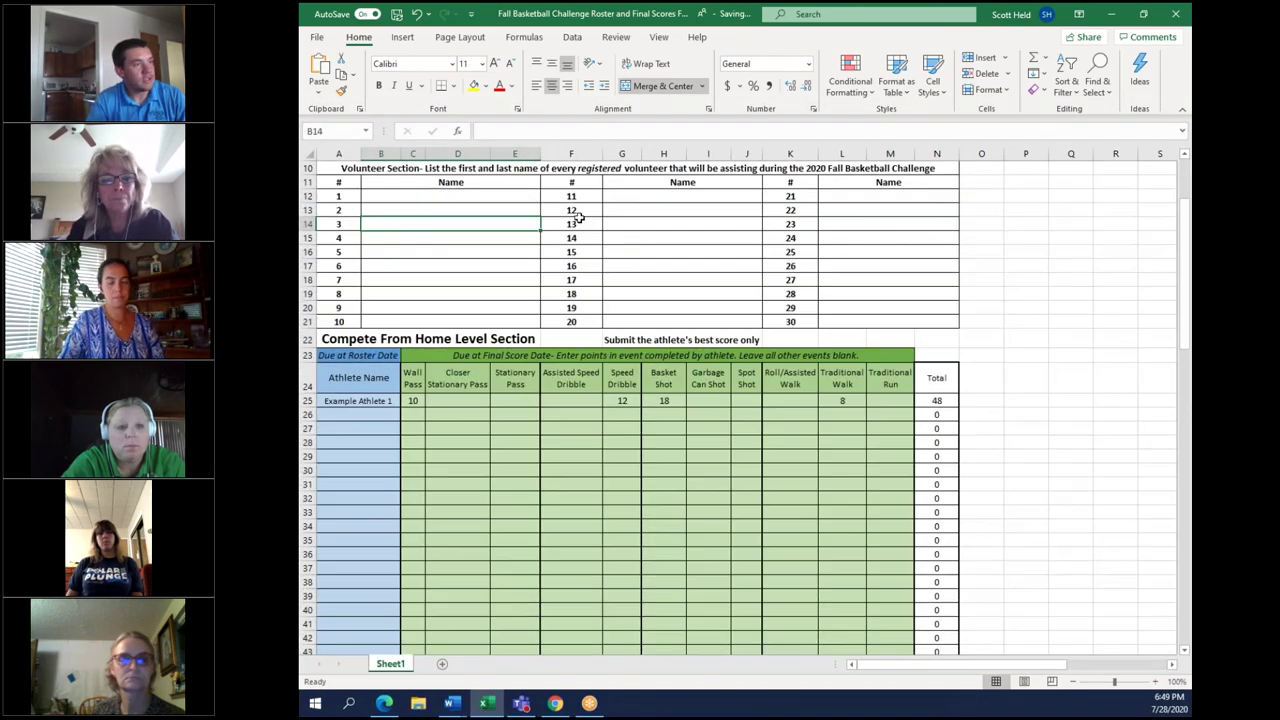
{"action": "scroll", "coordinate": [428, 248], "scroll_direction": "down", "scroll_amount": 4}
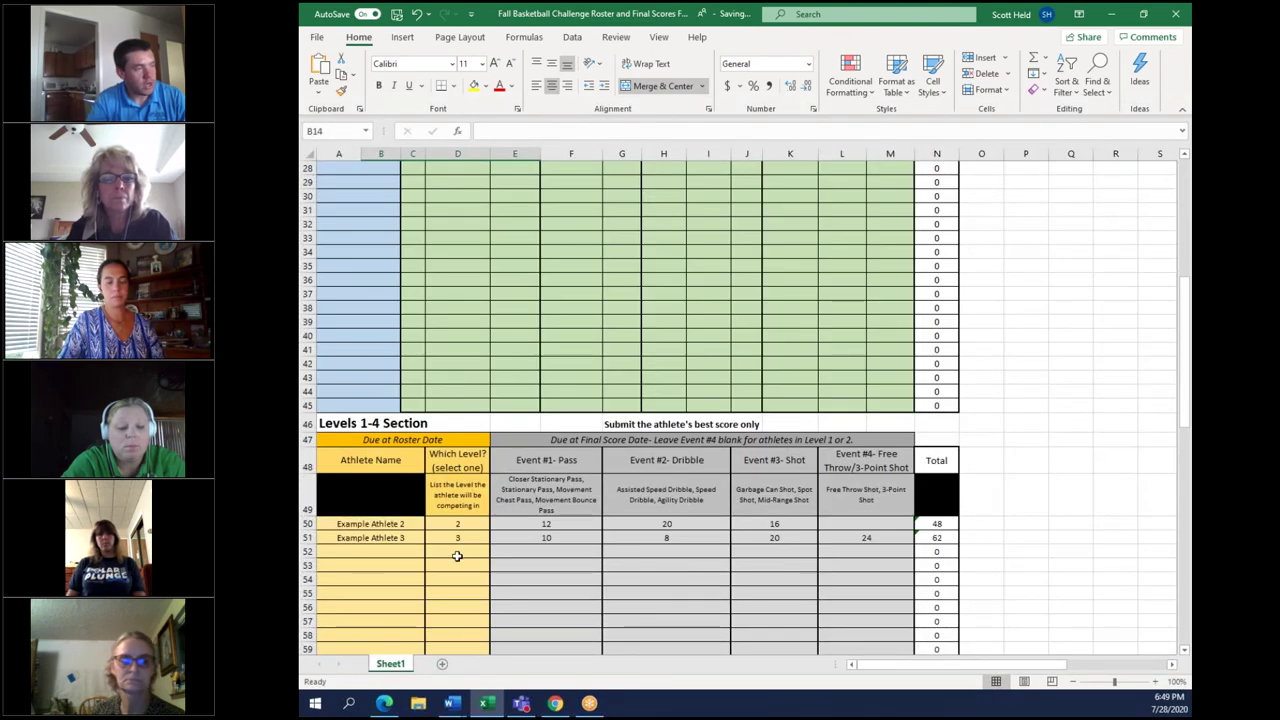
{"action": "scroll", "coordinate": [535, 557], "scroll_direction": "up", "scroll_amount": 1}
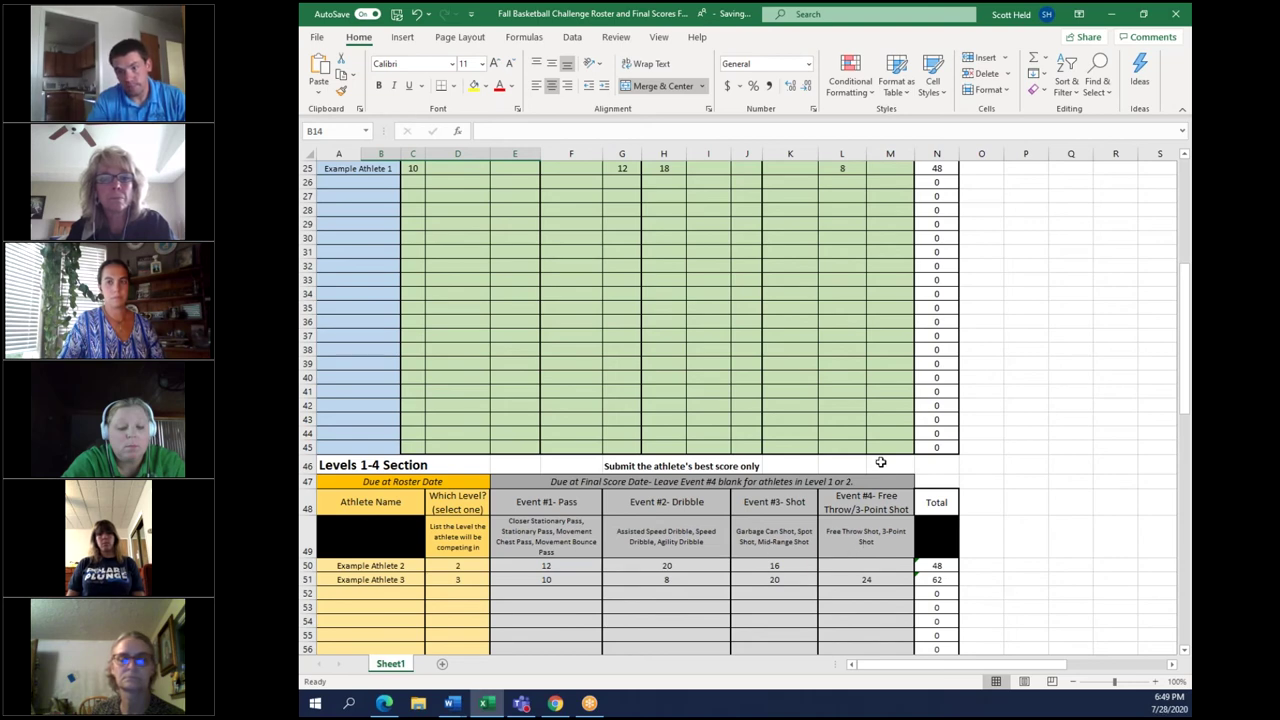
{"action": "scroll", "coordinate": [880, 462], "scroll_direction": "up", "scroll_amount": 5}
{"action": "scroll", "coordinate": [830, 378], "scroll_direction": "up", "scroll_amount": 3}
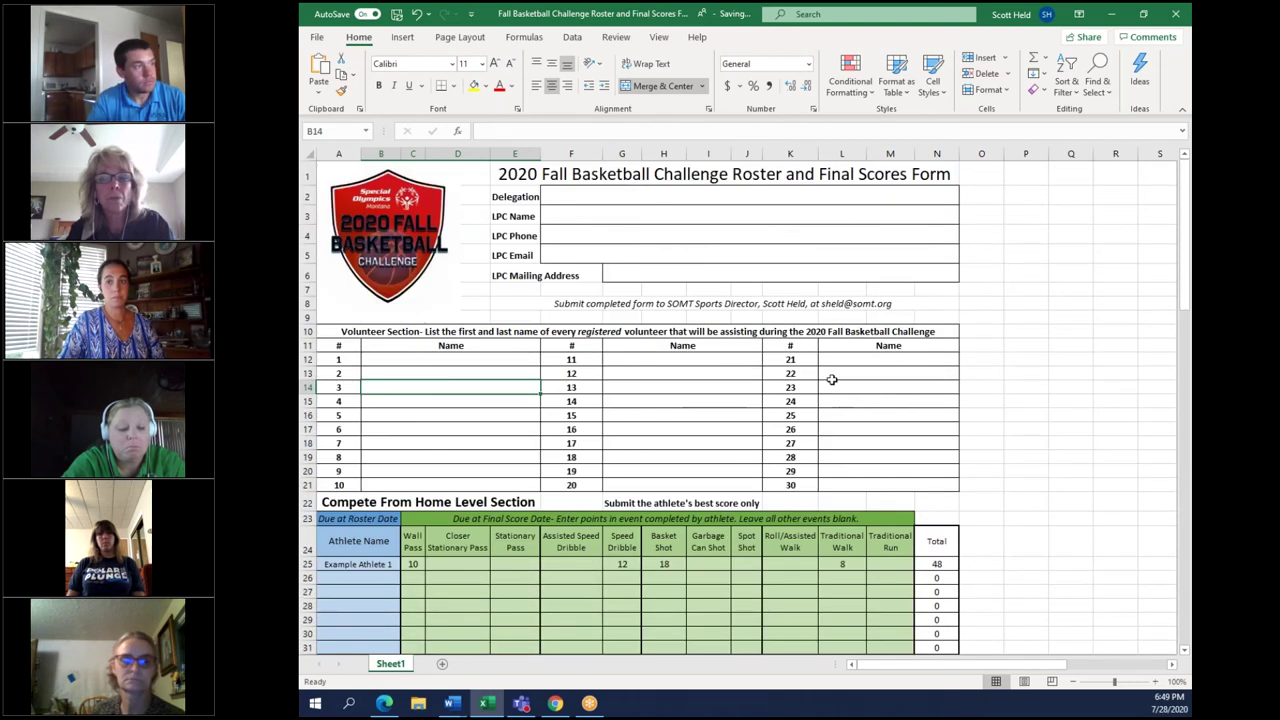
- Minimize the roster workbook and the info packet, and review the 2020 Fall Basketball Challenge web page in Chrome
{"action": "left_click", "coordinate": [1111, 14]}
{"action": "scroll", "coordinate": [935, 160], "scroll_direction": "up", "scroll_amount": 10}
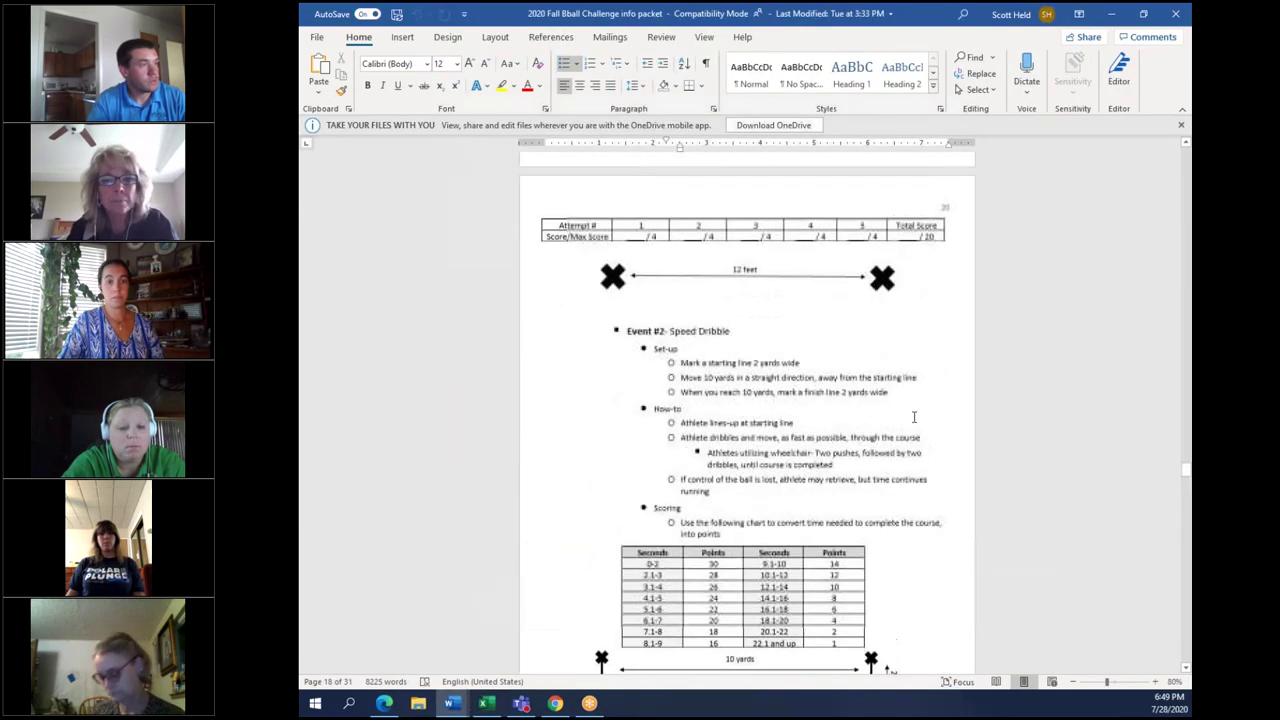
{"action": "scroll", "coordinate": [935, 160], "scroll_direction": "up", "scroll_amount": 2}
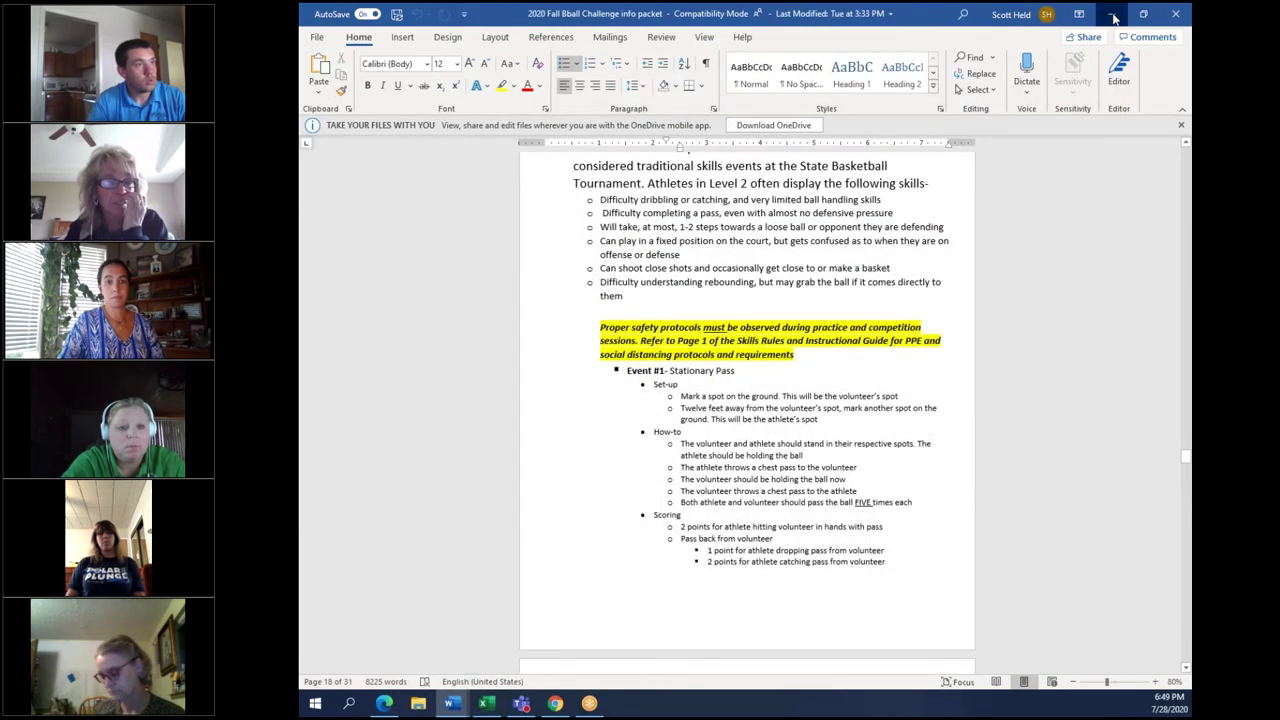
{"action": "left_click", "coordinate": [1111, 14]}
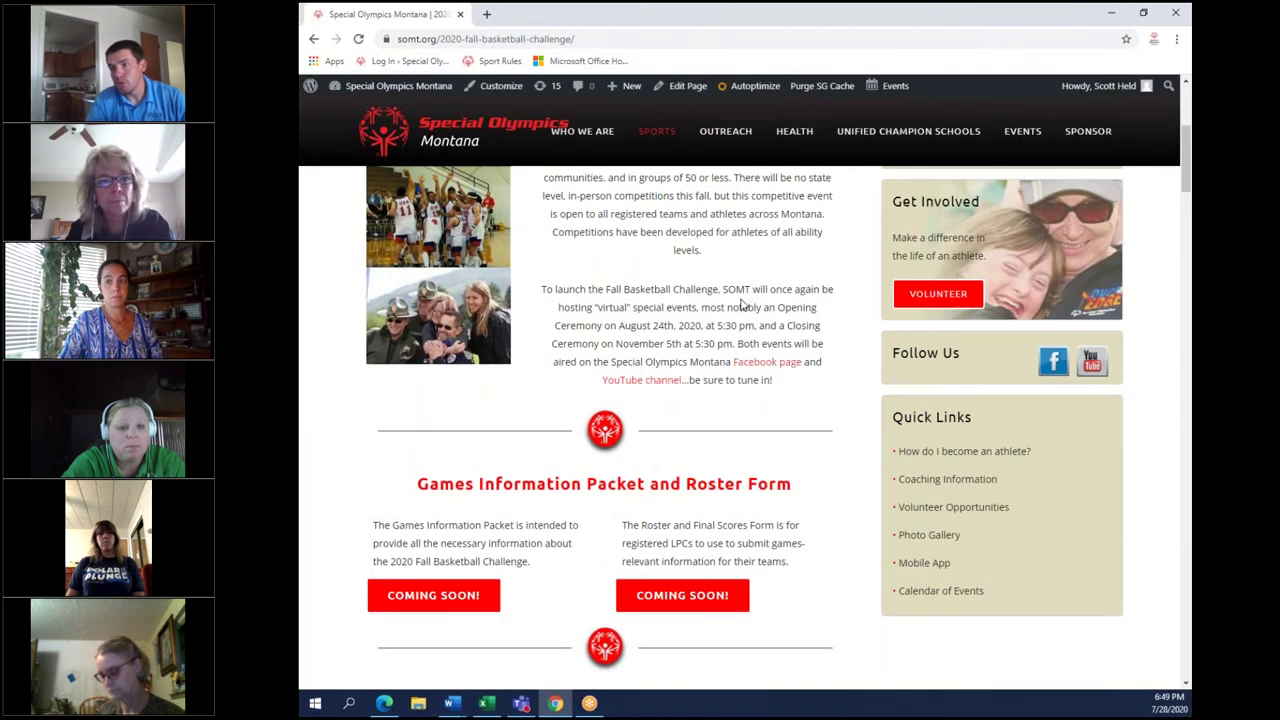
{"action": "scroll", "coordinate": [729, 333], "scroll_direction": "up", "scroll_amount": 2}
{"action": "scroll", "coordinate": [729, 333], "scroll_direction": "up", "scroll_amount": 2}
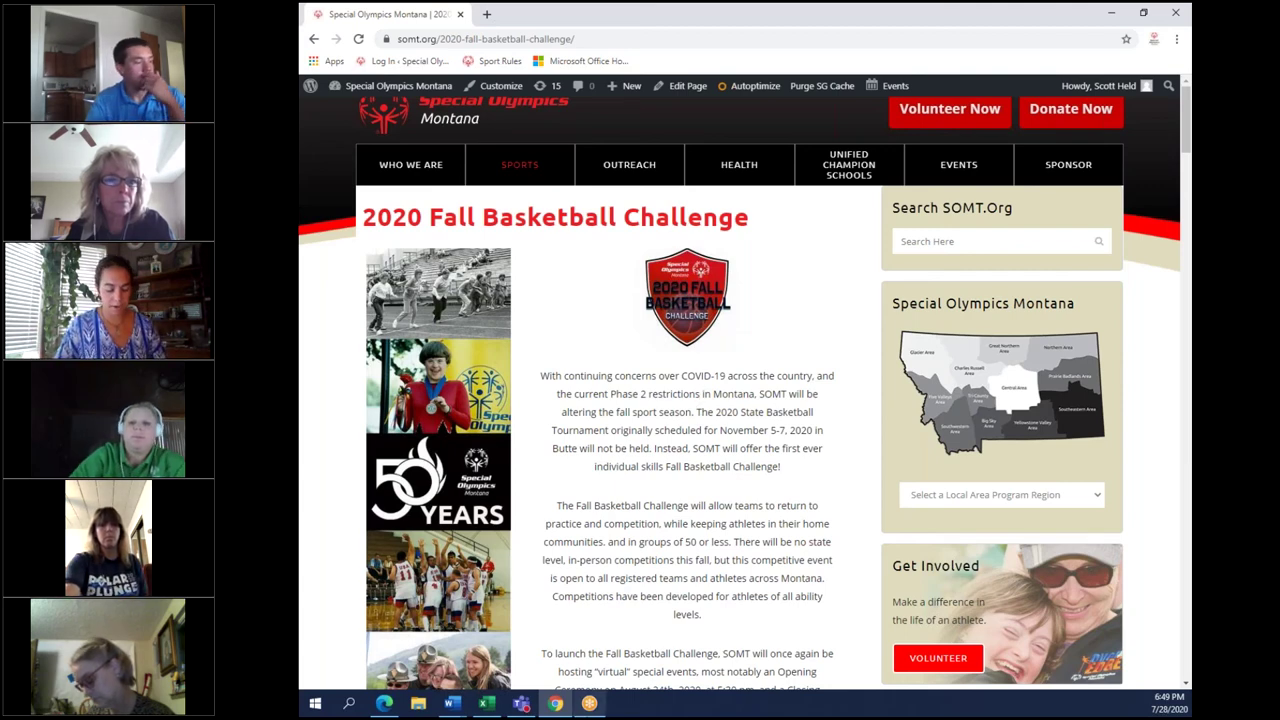
{"action": "mouse_move", "coordinate": [560, 705]}
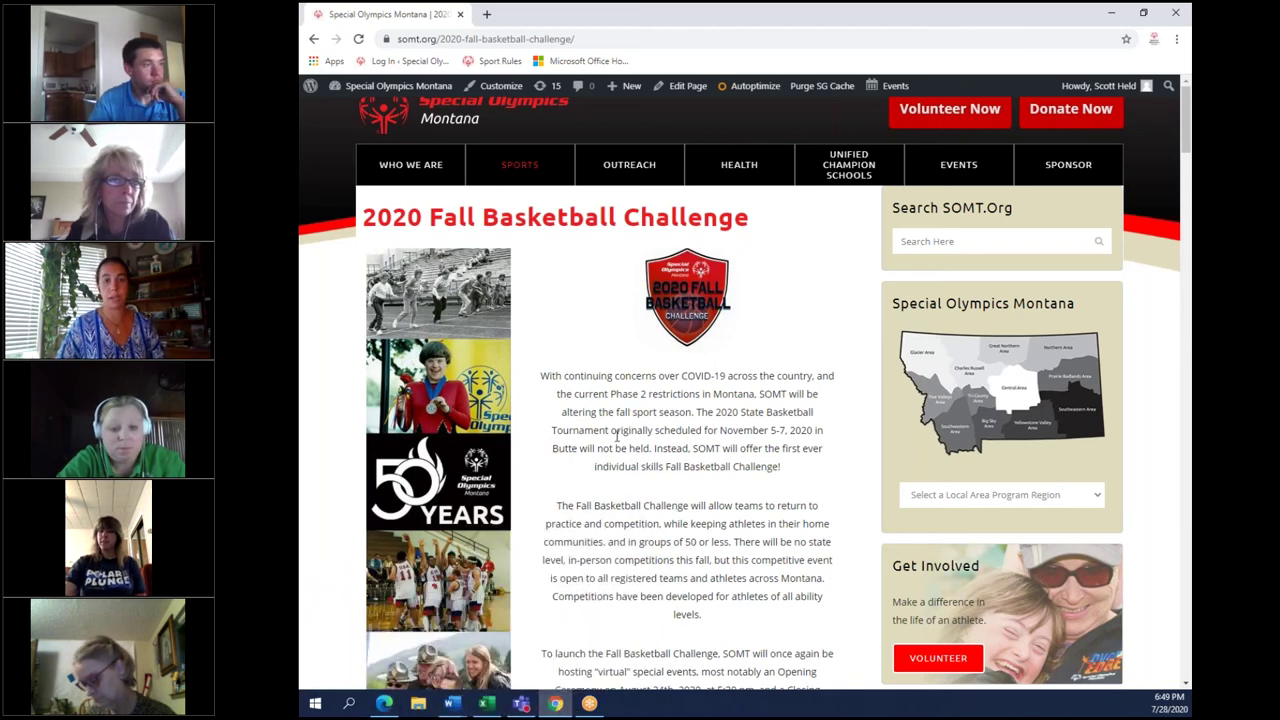
{"action": "scroll", "coordinate": [622, 445], "scroll_direction": "down", "scroll_amount": 3}
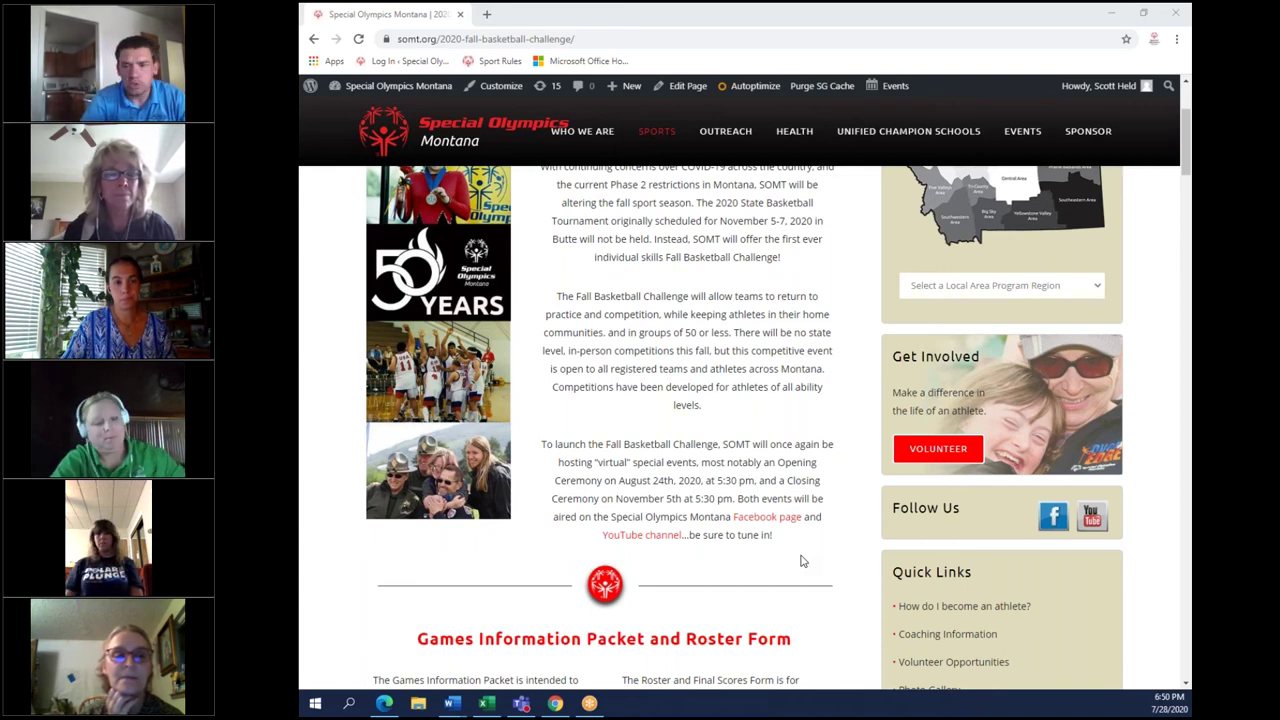
- Switch back to the 2020 Fall Bball Challenge info packet in Word
{"action": "mouse_move", "coordinate": [452, 703]}
{"action": "left_click", "coordinate": [424, 658]}
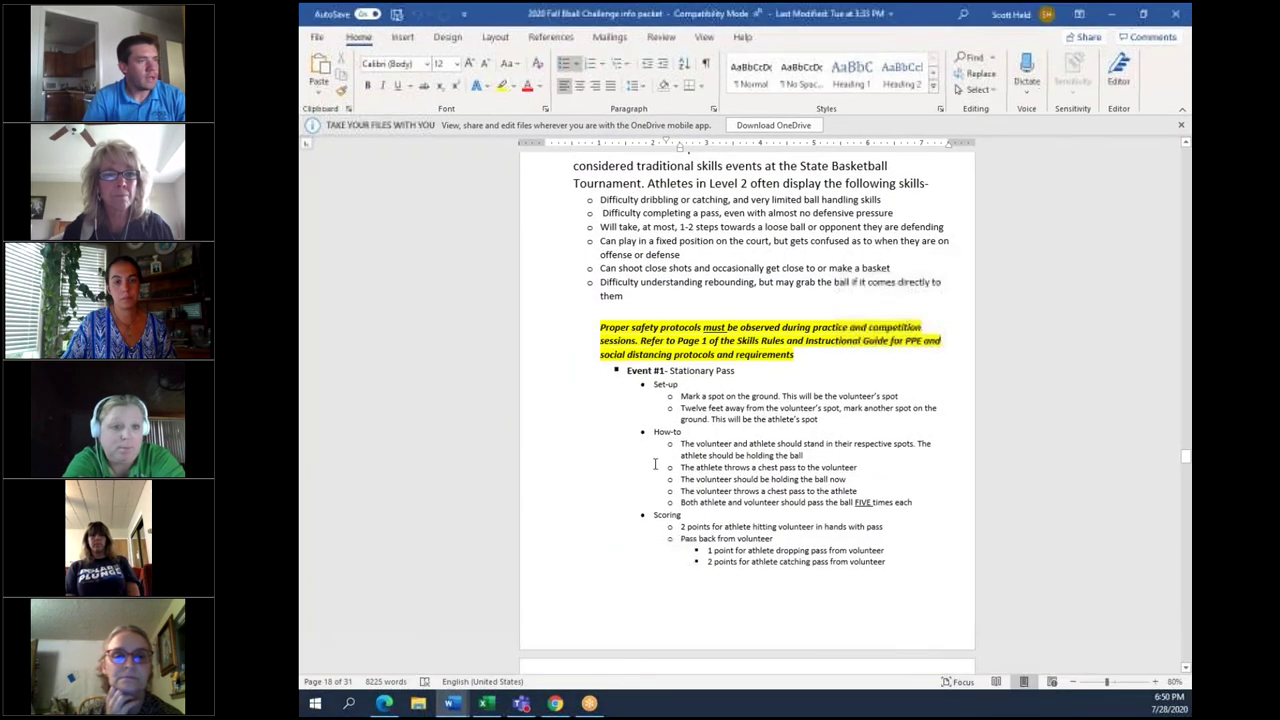